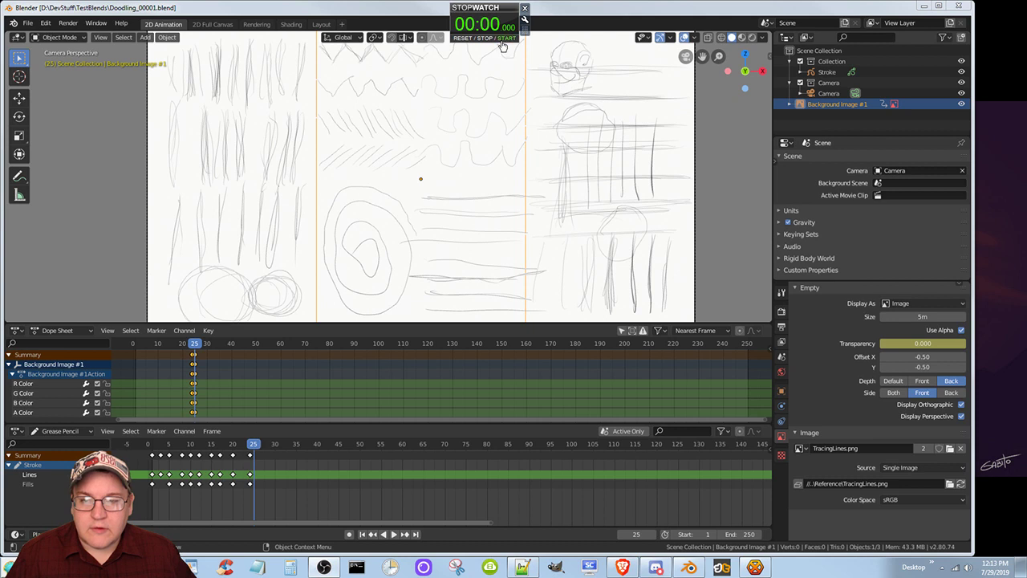
- Start the stopwatch and check the drawing with Background Image #1 hidden and shown again
click(499, 40)
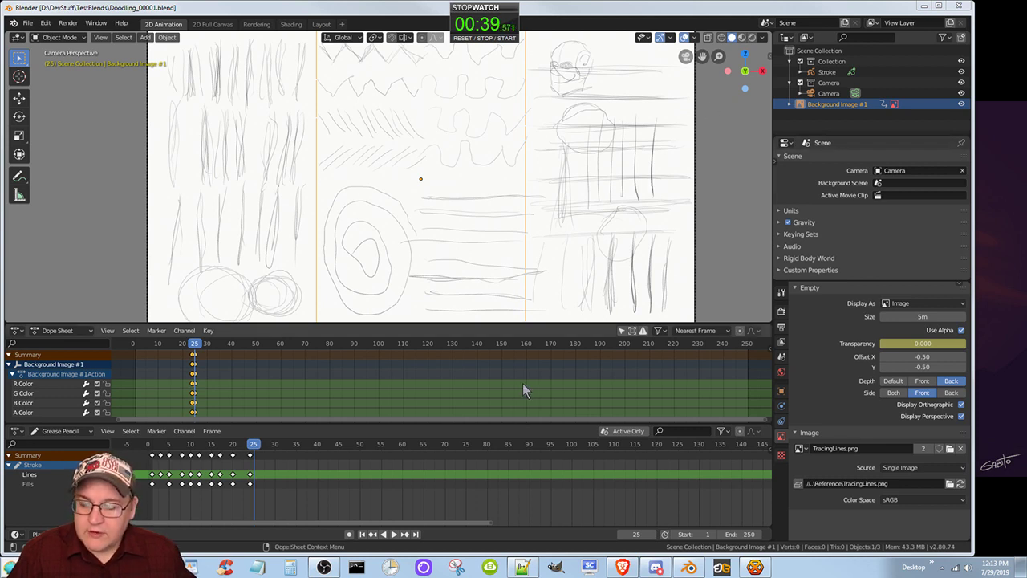
click(192, 361)
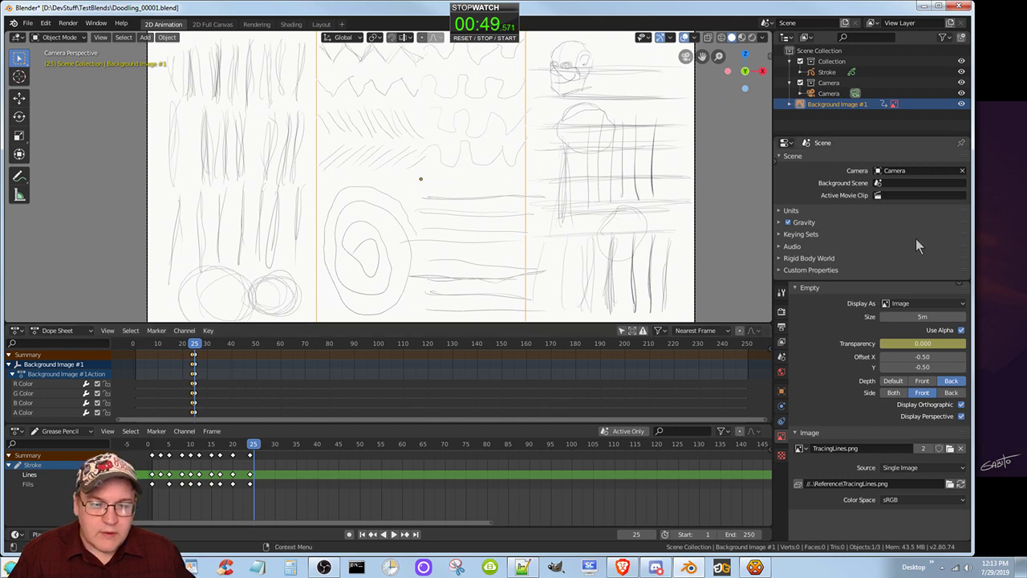
click(963, 104)
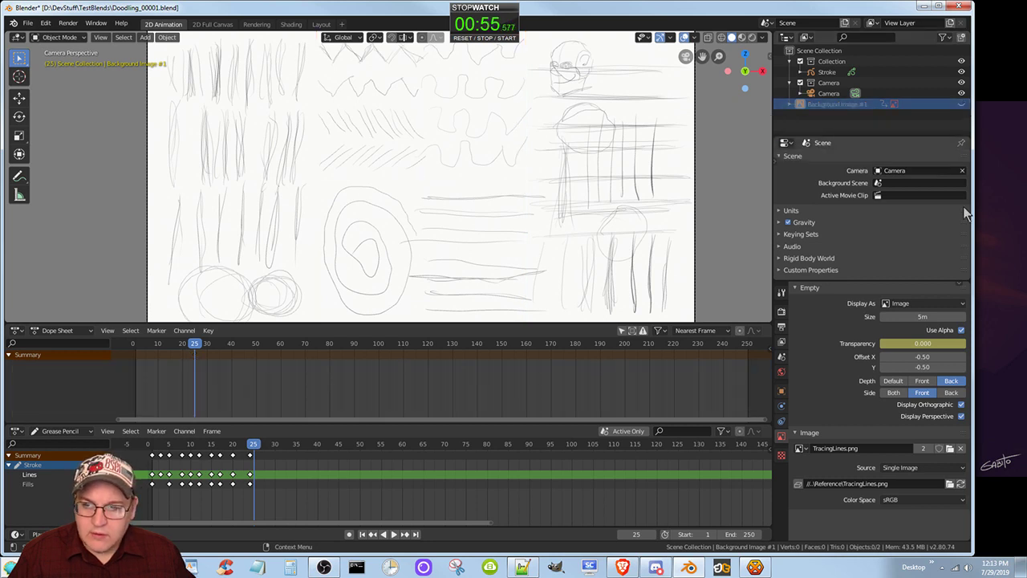
click(962, 104)
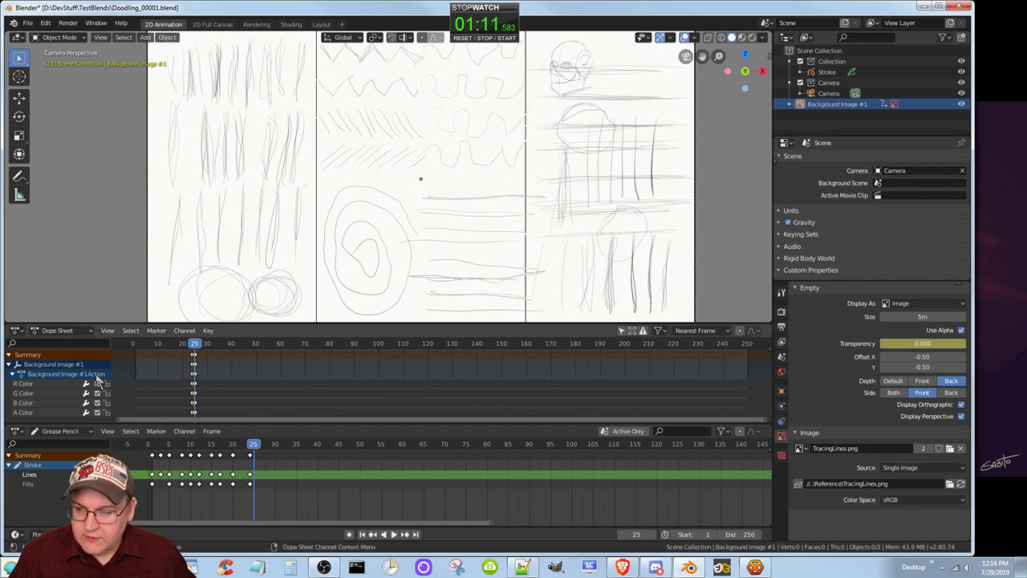
- Look through the available channel operations for Background Image #1 in the Dope Sheet
right_click(71, 365)
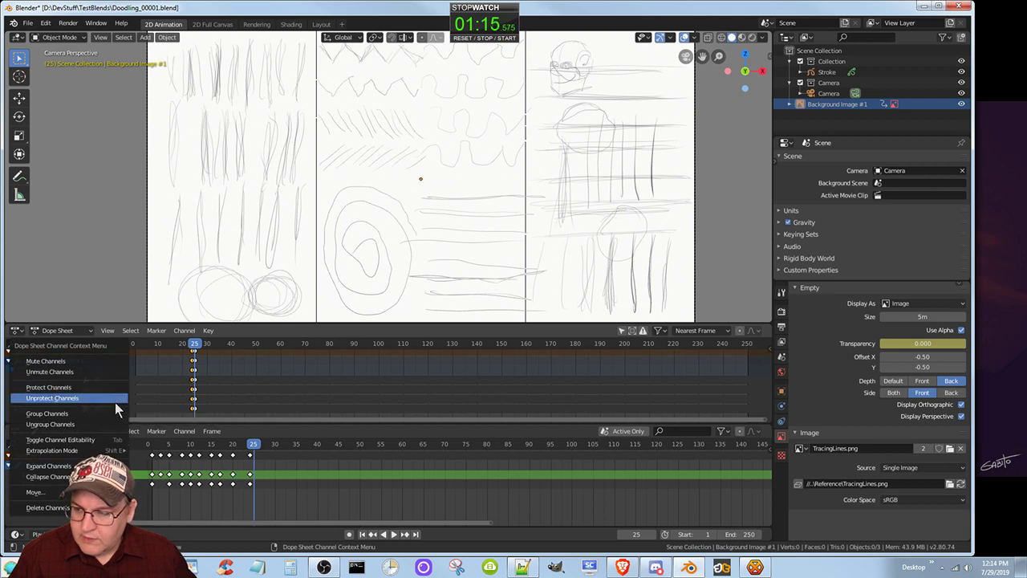
mouse_move(110, 452)
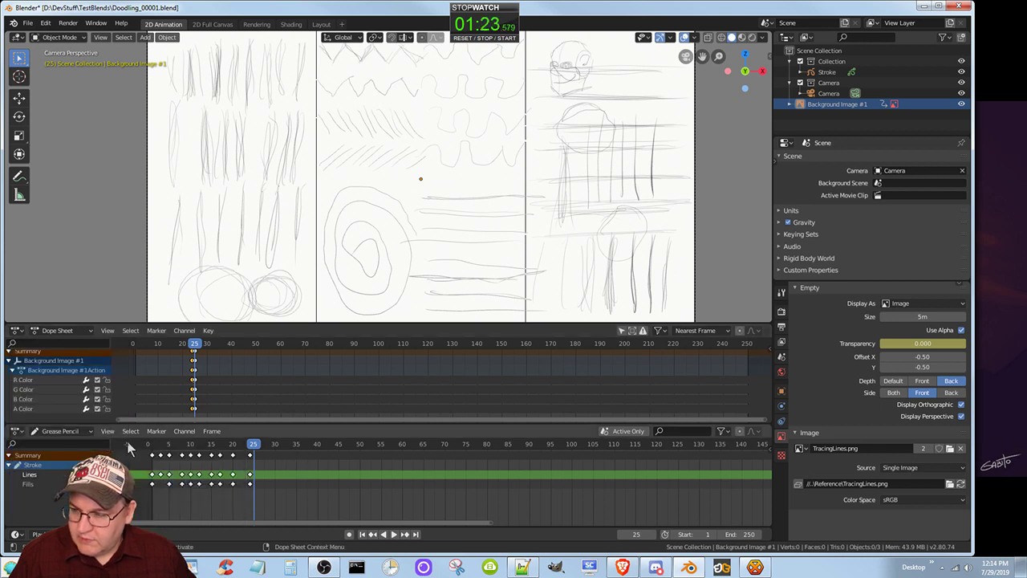
right_click(51, 365)
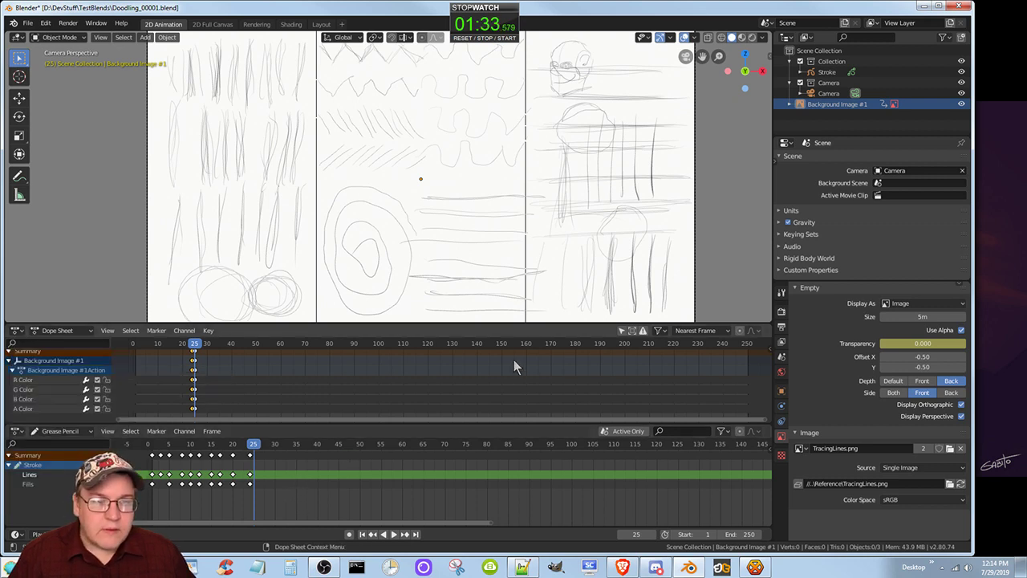
- Try to keyframe the hidden viewport state of Background Image #1 at frame 25, and show the image again
click(961, 104)
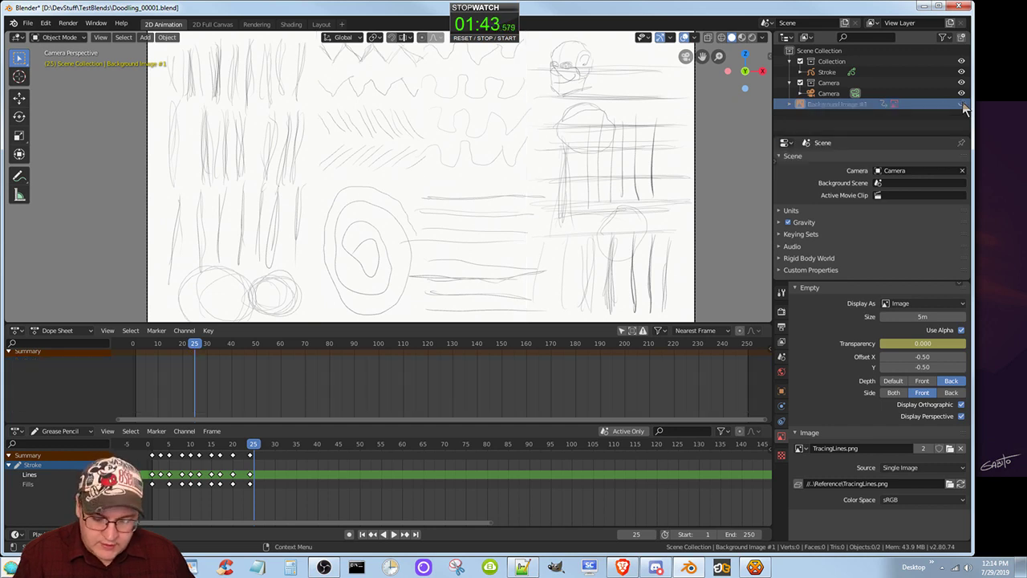
key(i)
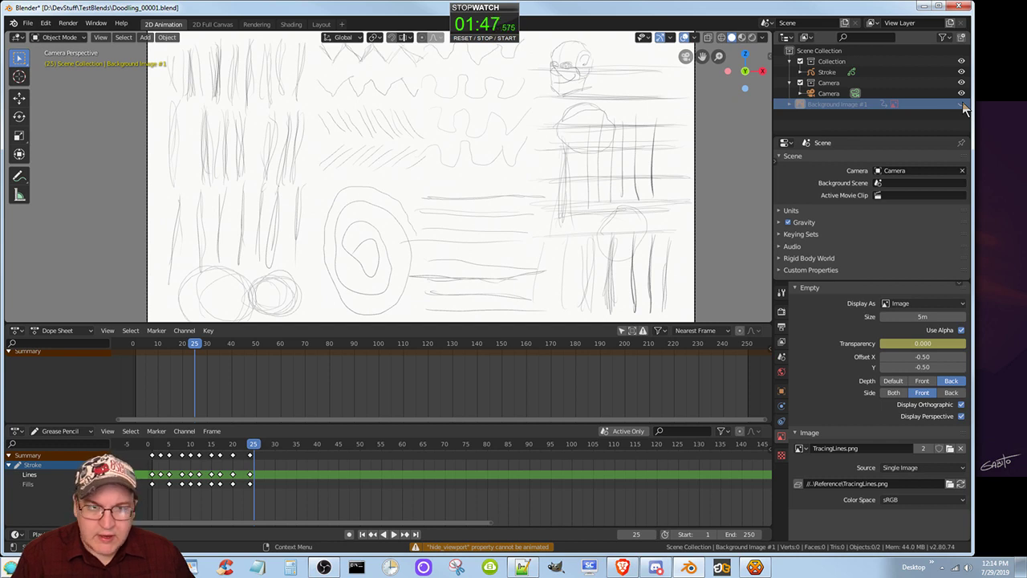
click(962, 104)
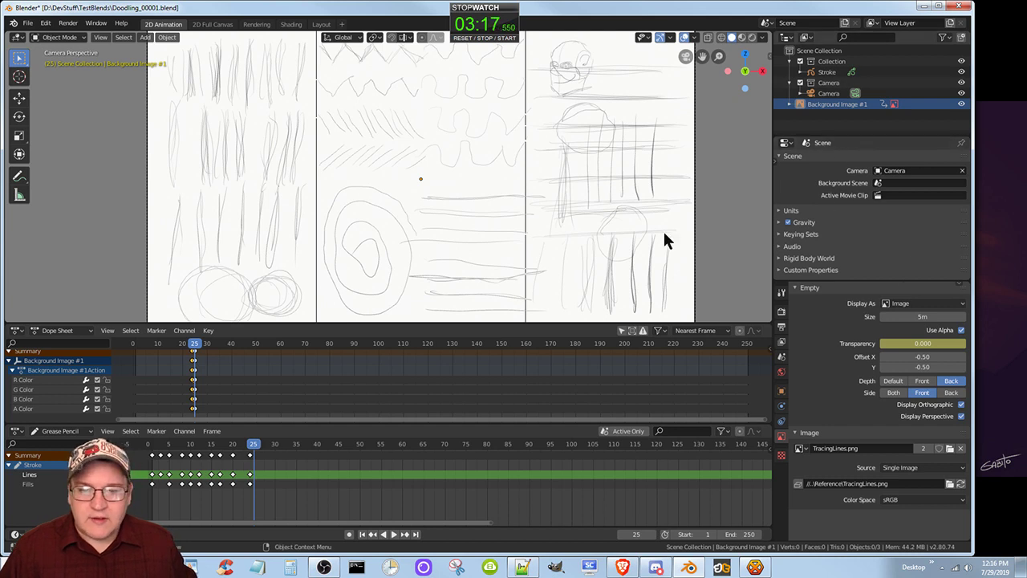
- Add Tracing-Shapes.jpg from the Reference folder to the scene as a background image
right_click(601, 194)
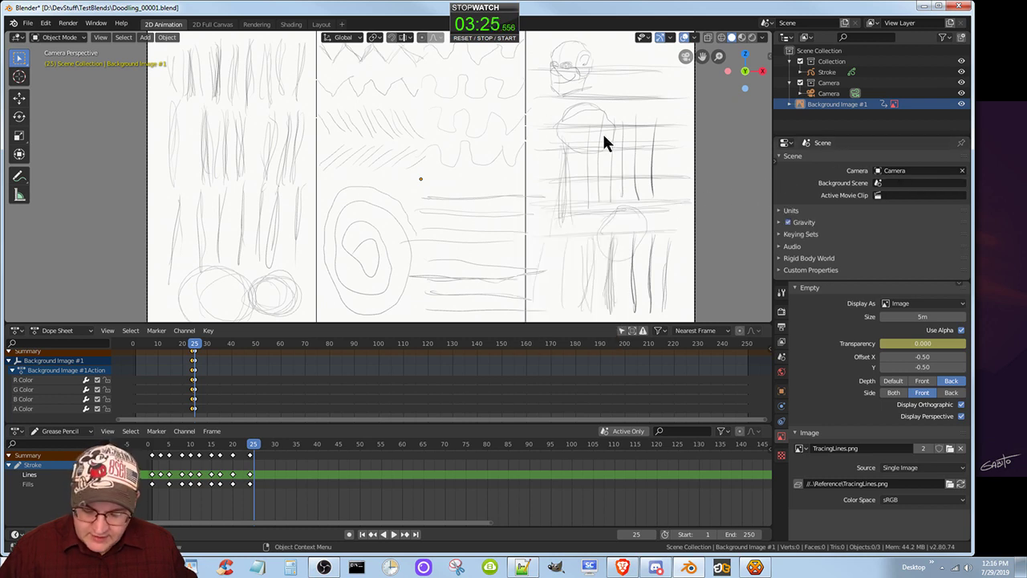
key(shift+a)
mouse_move(608, 142)
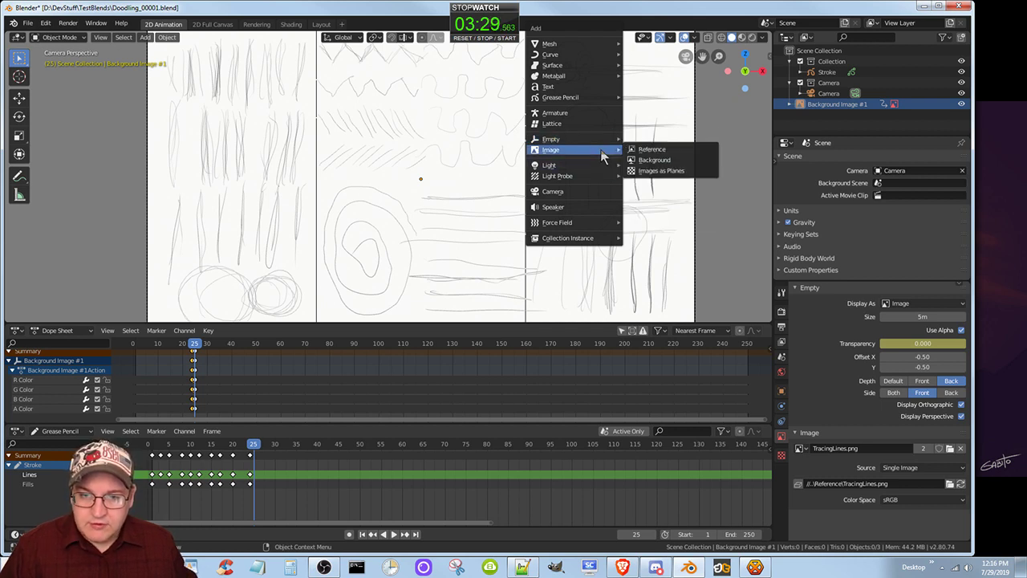
click(679, 160)
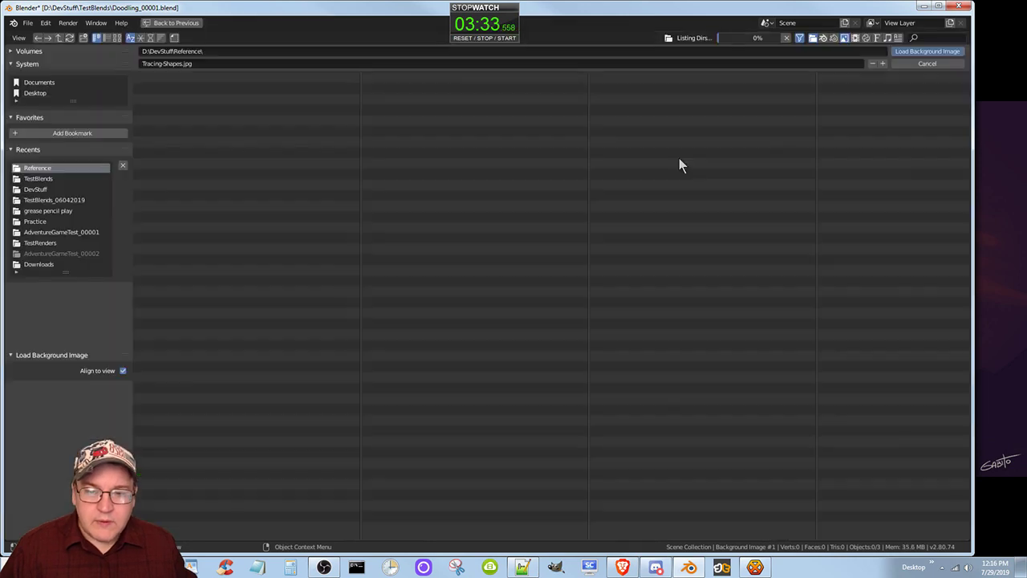
click(153, 119)
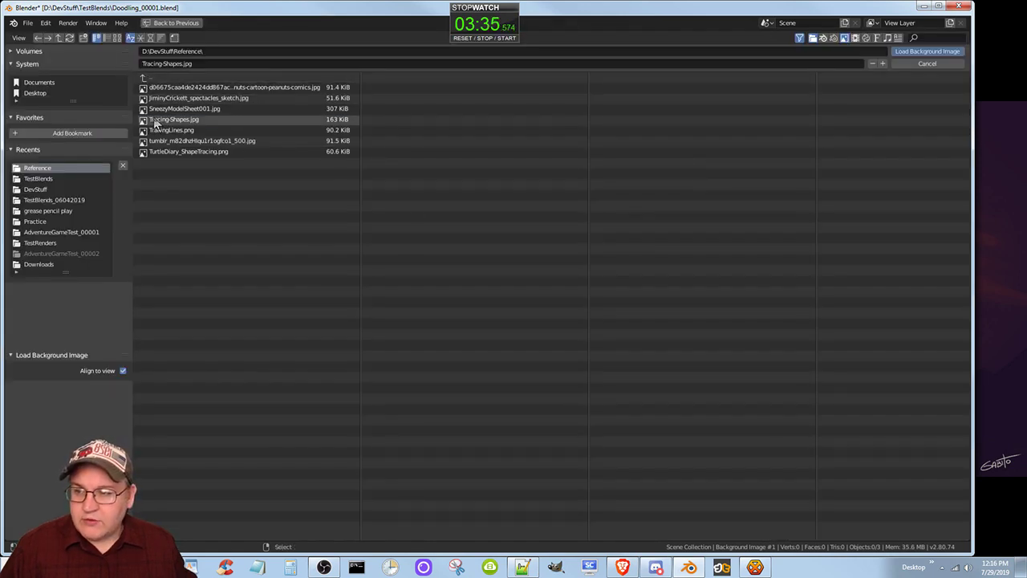
double_click(152, 118)
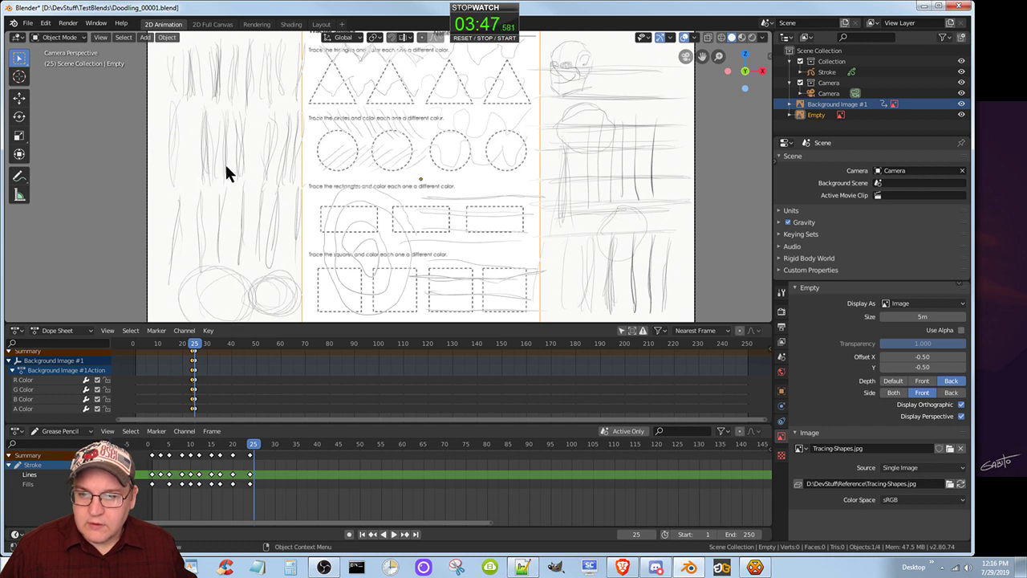
key(Home)
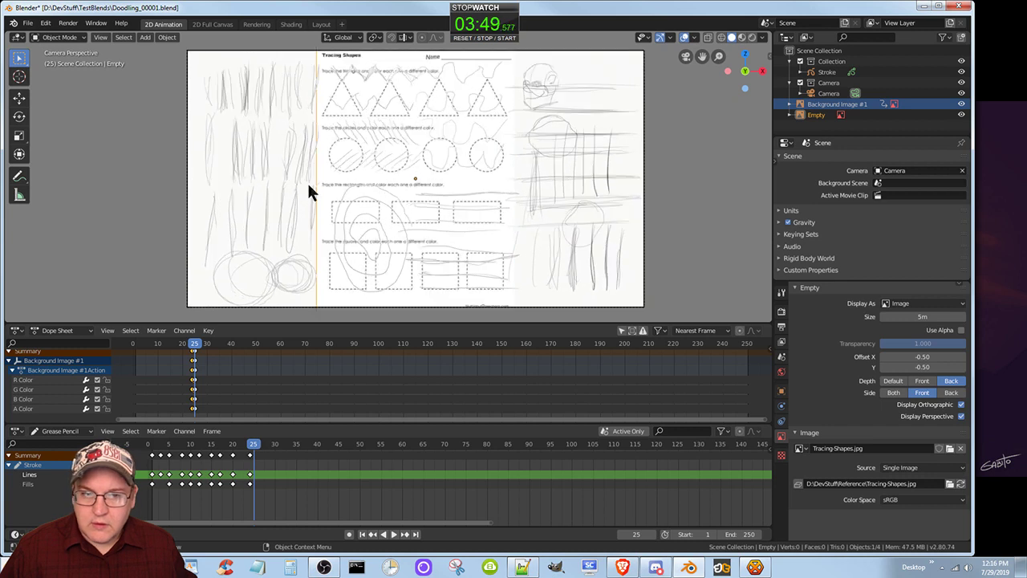
- Select the new tracing-shapes image and check the scene with Background Image #1 hidden and shown
click(818, 114)
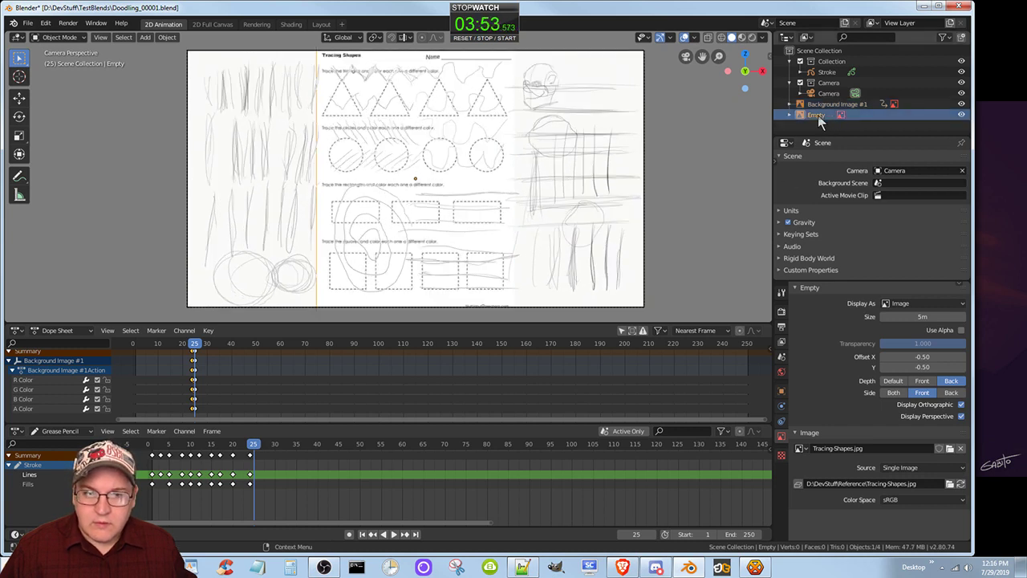
click(962, 105)
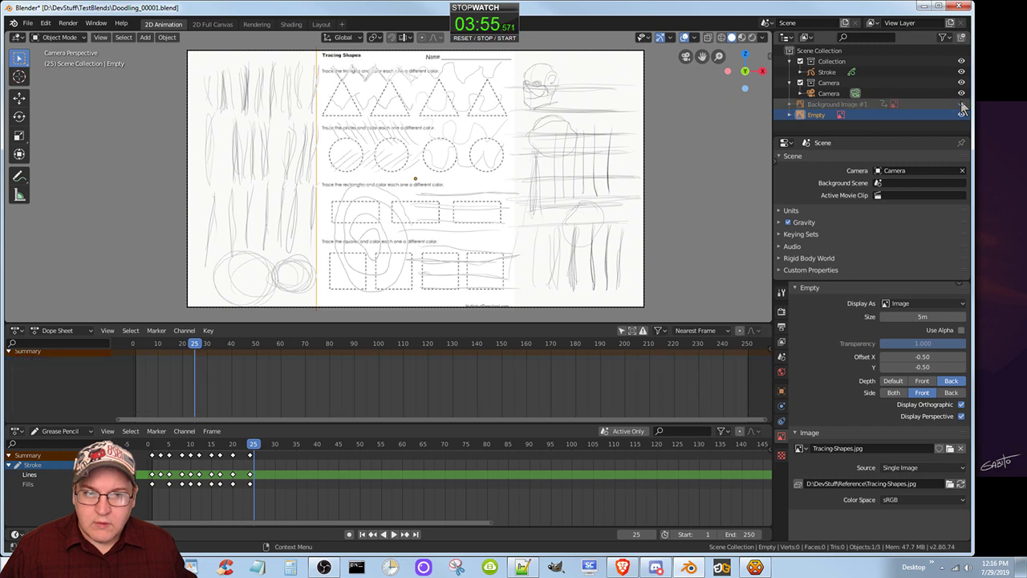
click(962, 104)
click(961, 104)
click(962, 104)
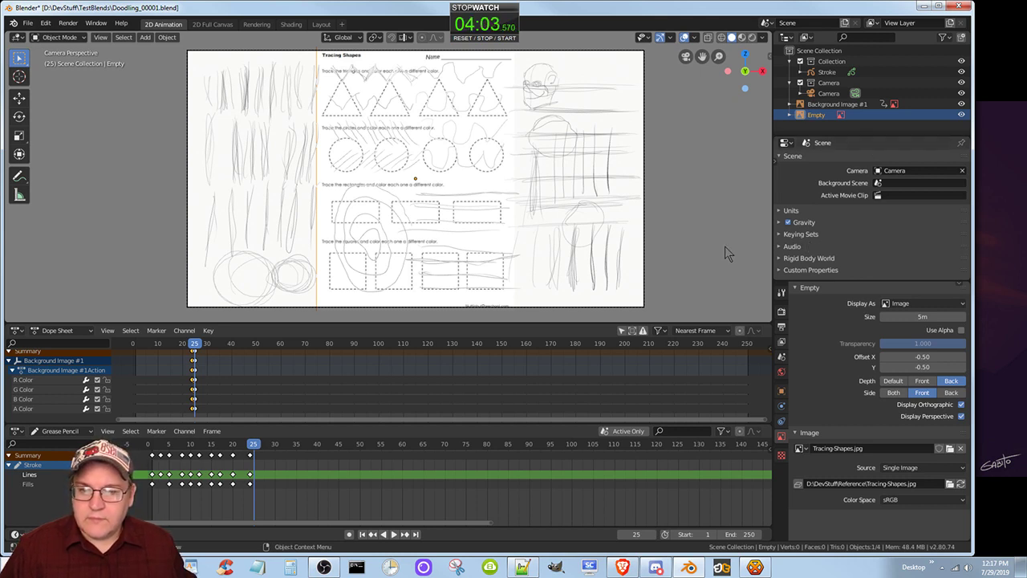
- Compare the background images at frames 24 and 25, and inspect Background Image #1's settings
click(250, 455)
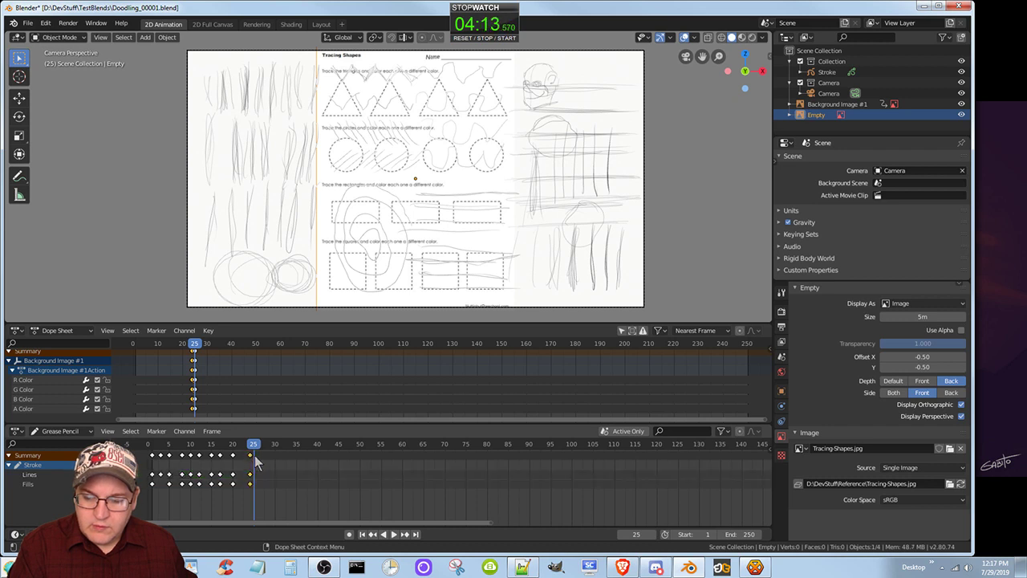
click(249, 446)
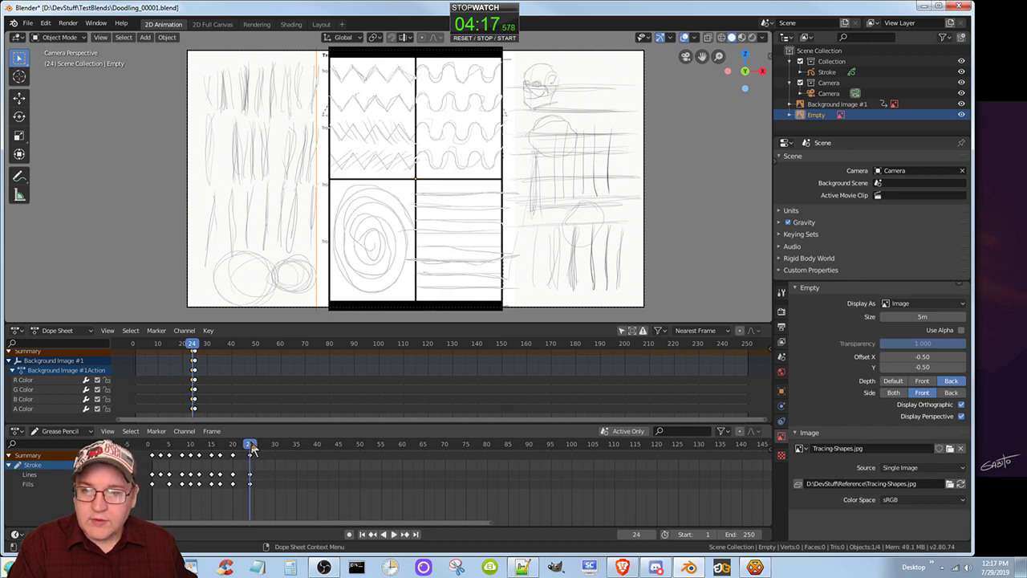
click(254, 446)
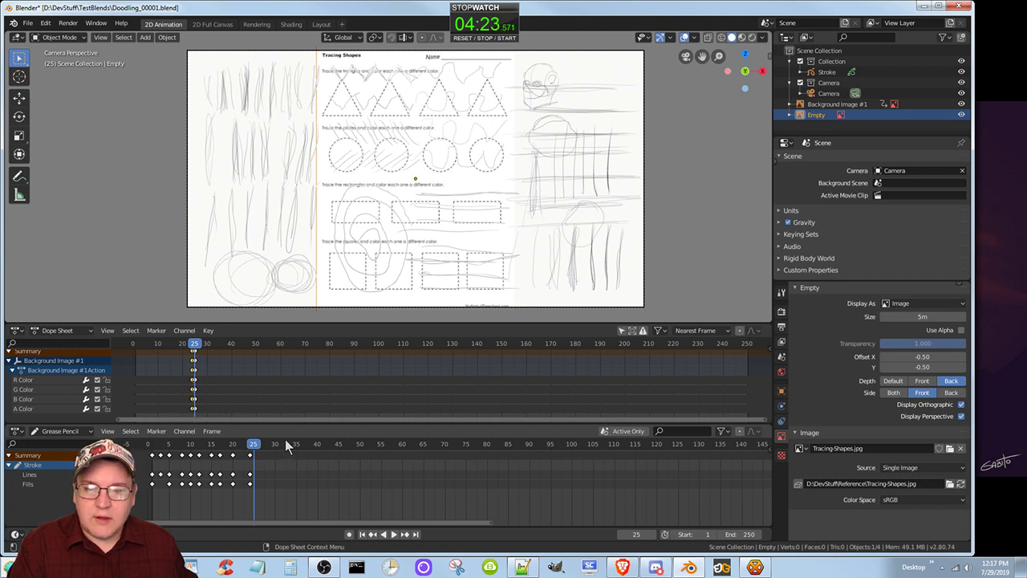
click(849, 106)
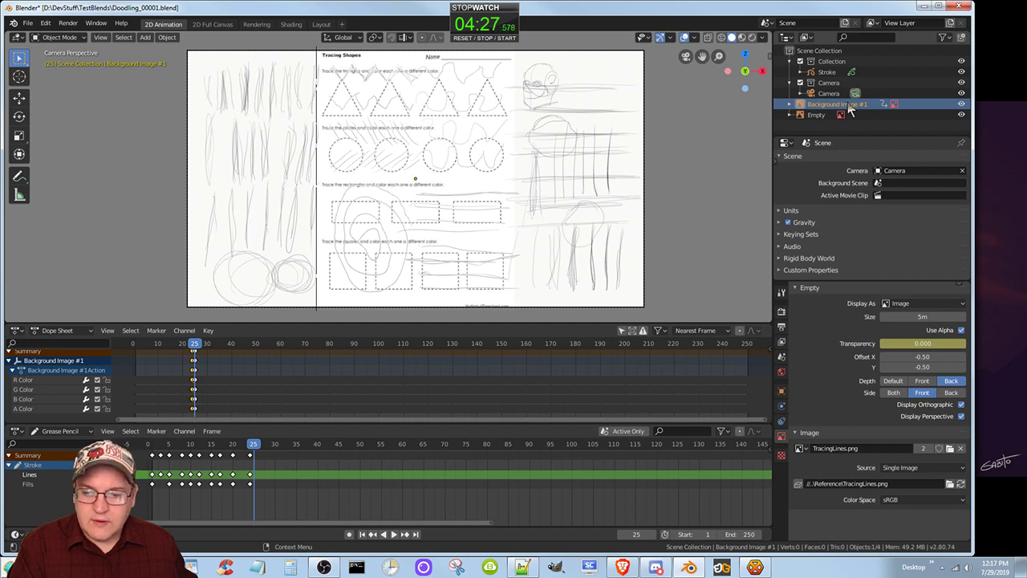
- Rename the new Empty holding the tracing-shapes image to Background Image #2
click(826, 115)
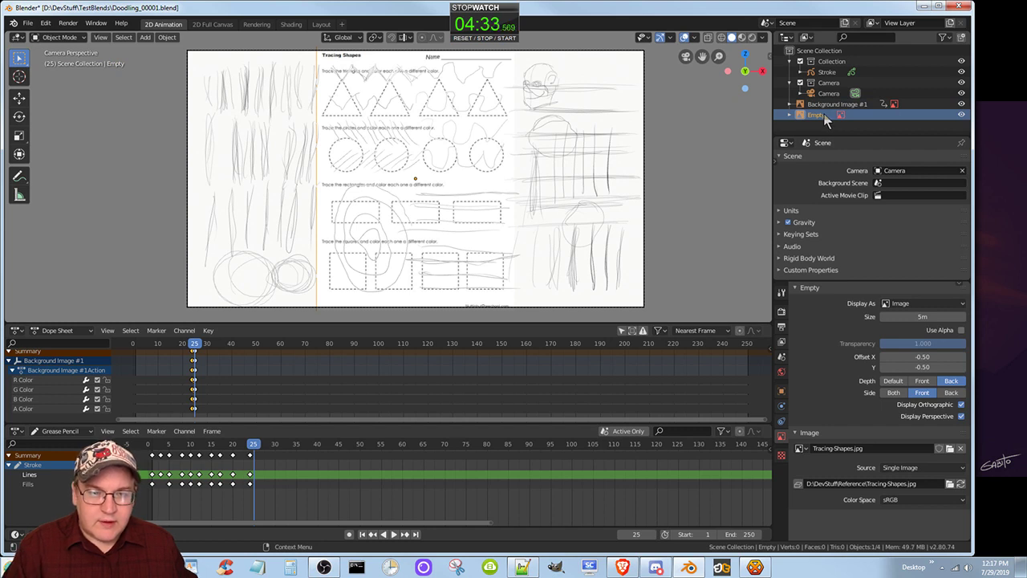
double_click(825, 117)
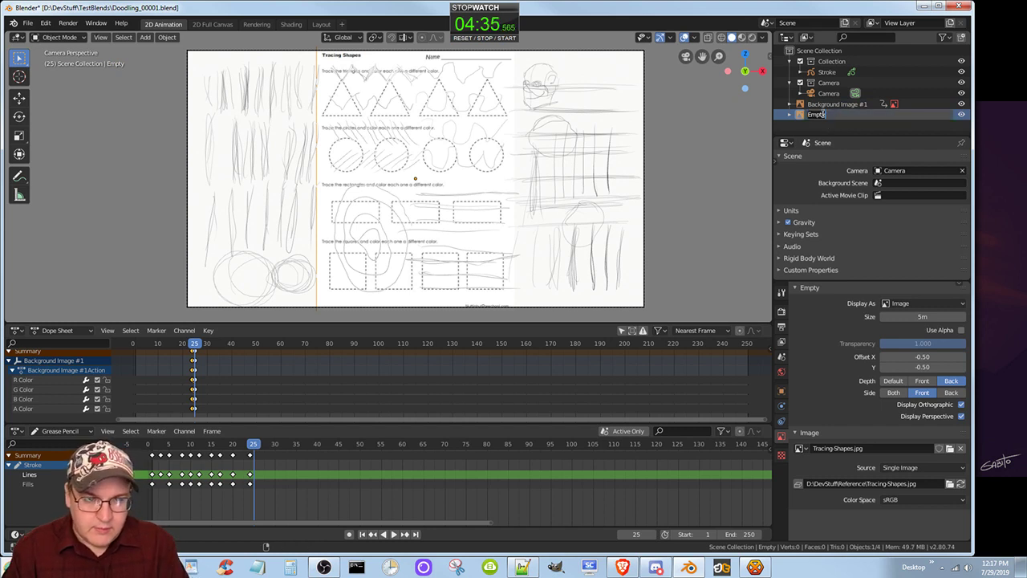
text(Backgroun)
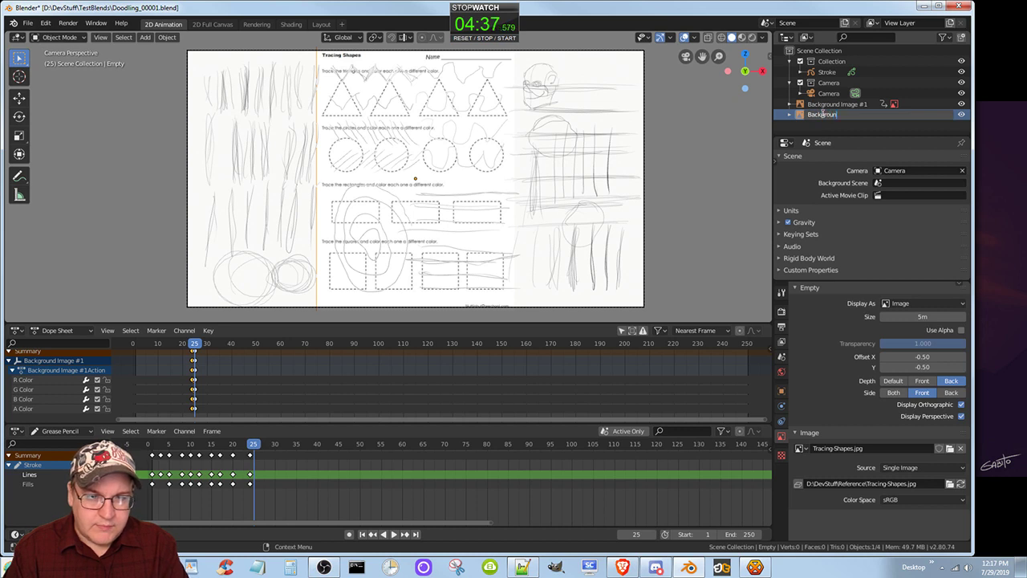
text(d Imag)
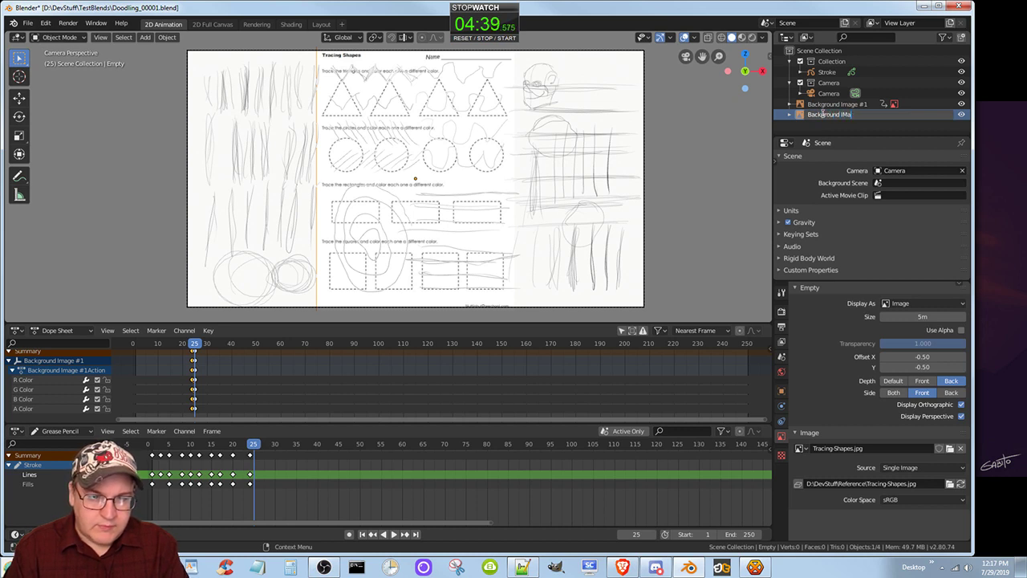
text(e #2)
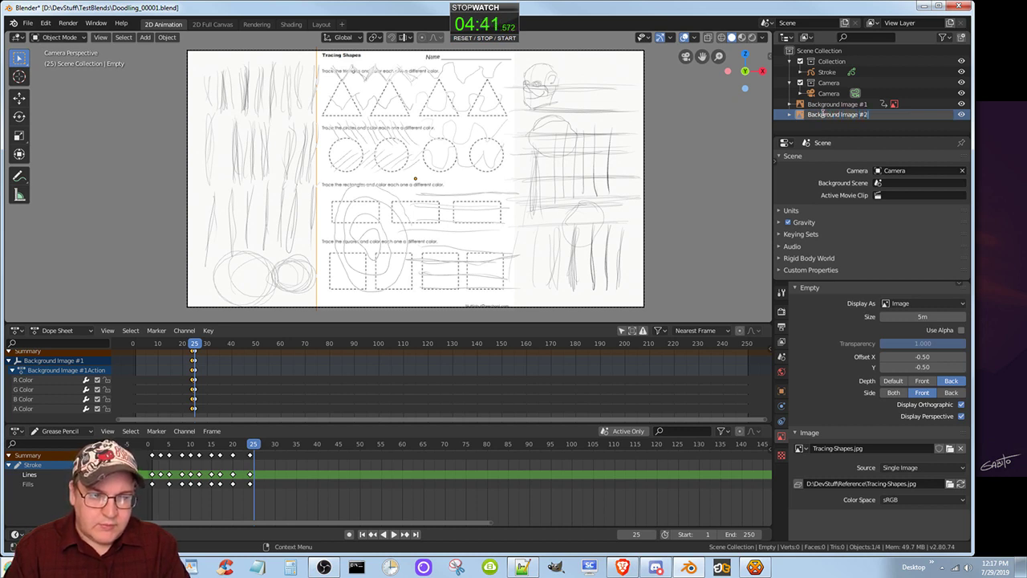
key(Return)
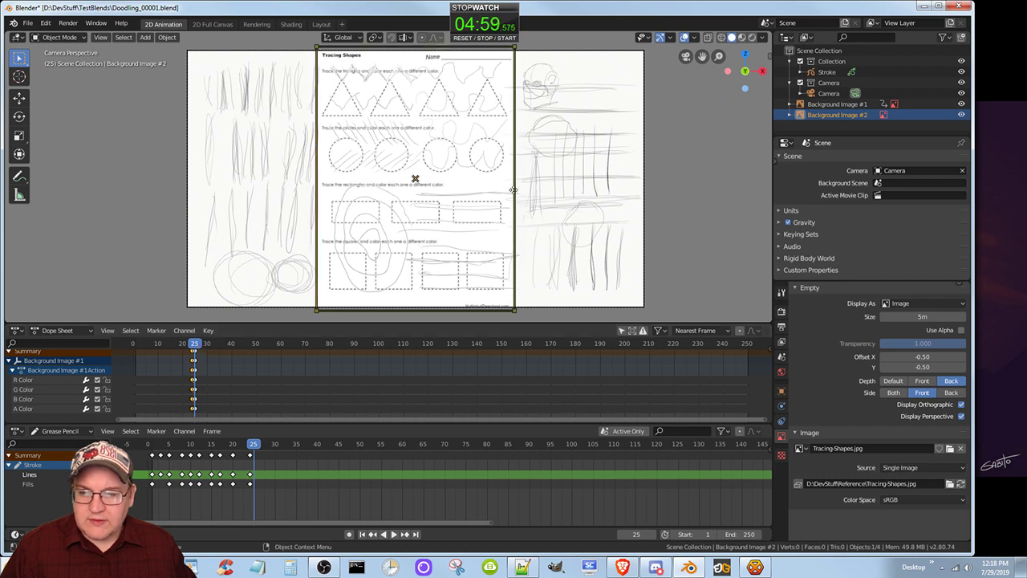
- Check how the two background images overlap at frame 19 and at frame 25
click(181, 345)
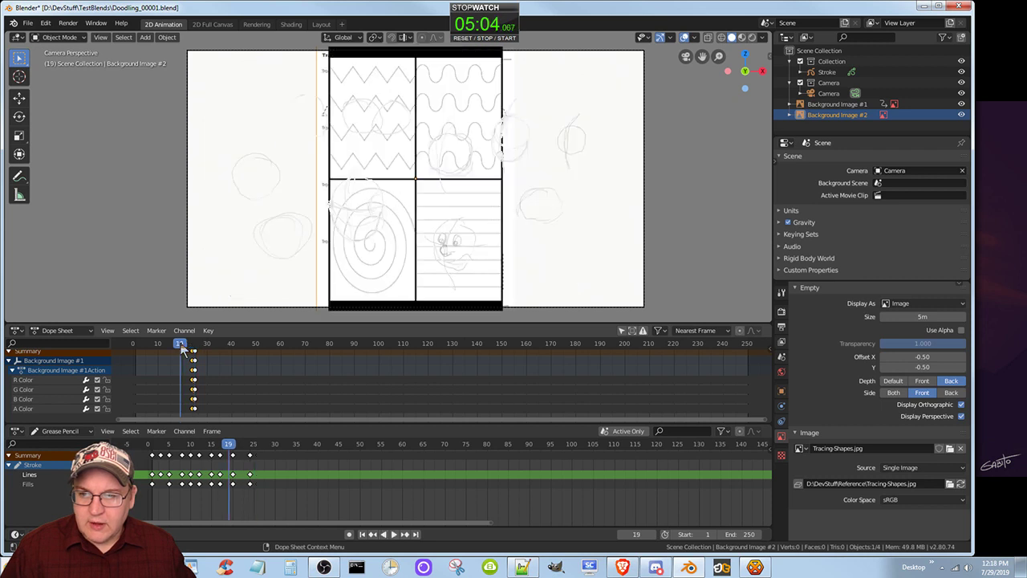
click(321, 207)
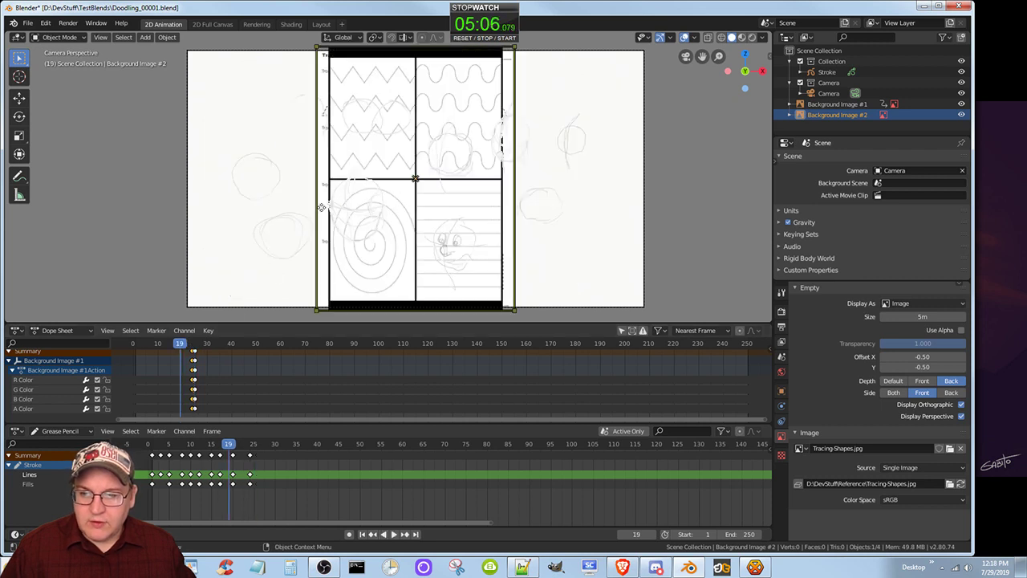
click(196, 347)
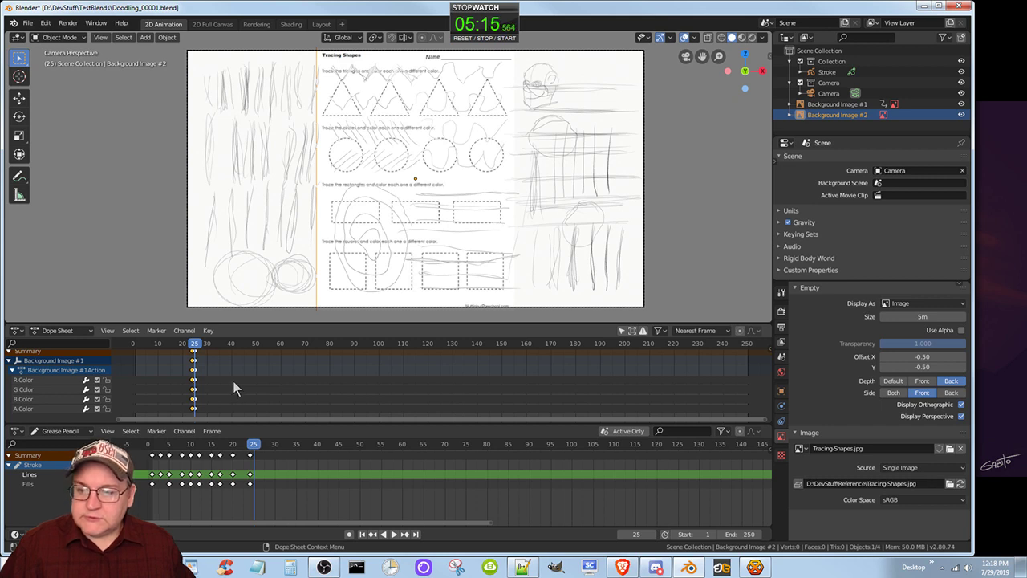
- At frame 24, enable Use Alpha for Background Image #2 and set its transparency to 0
click(193, 345)
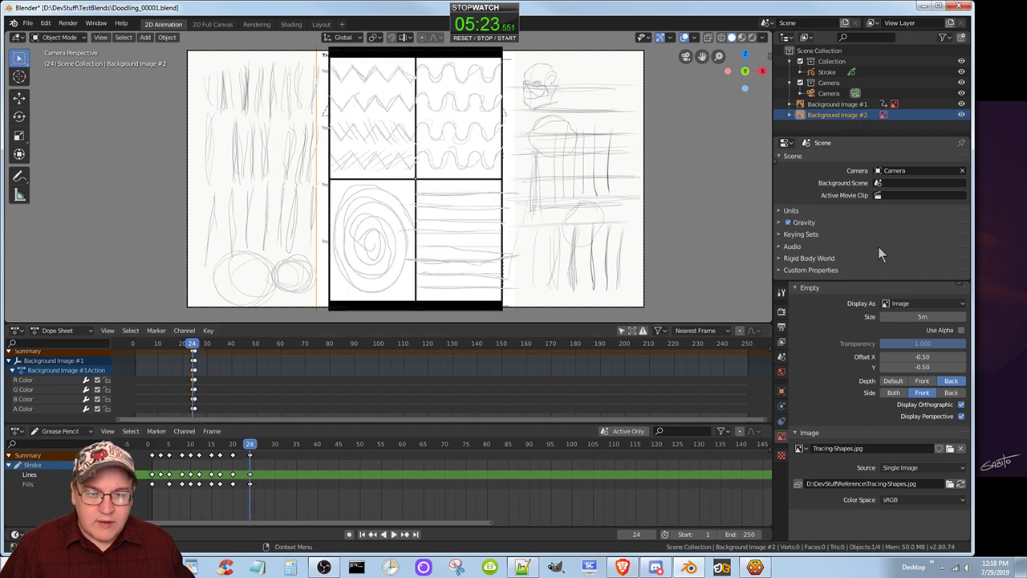
click(961, 329)
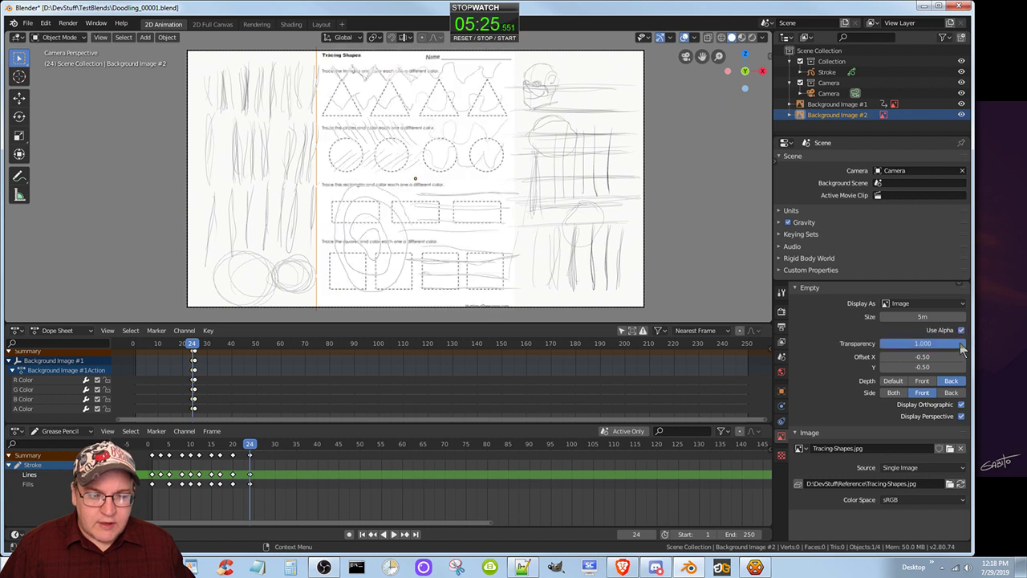
drag(963, 344, 875, 343)
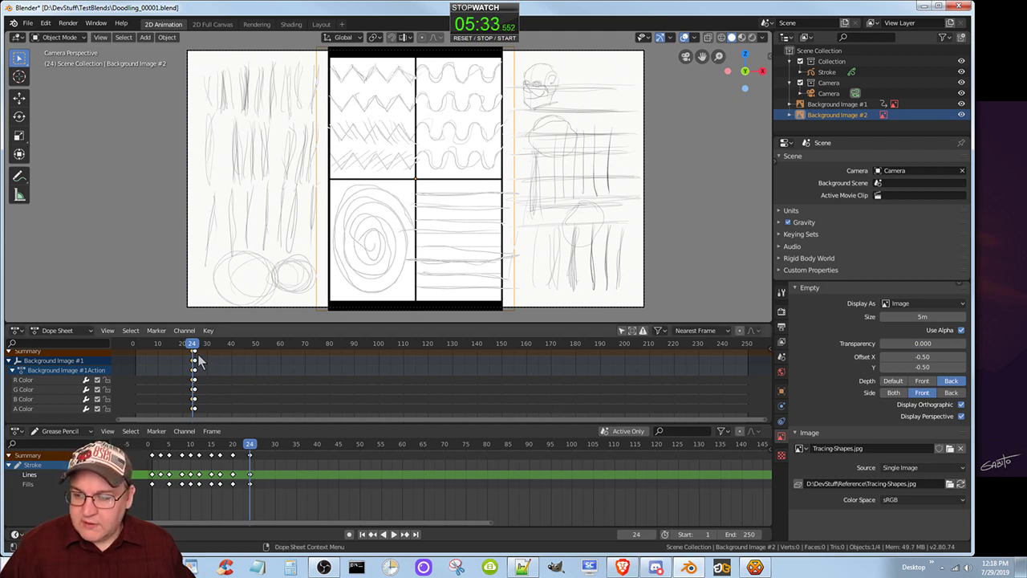
- At frame 25, set Background Image #2's transparency to 1 and scrub through the neighbouring frames to check it
drag(194, 345, 197, 346)
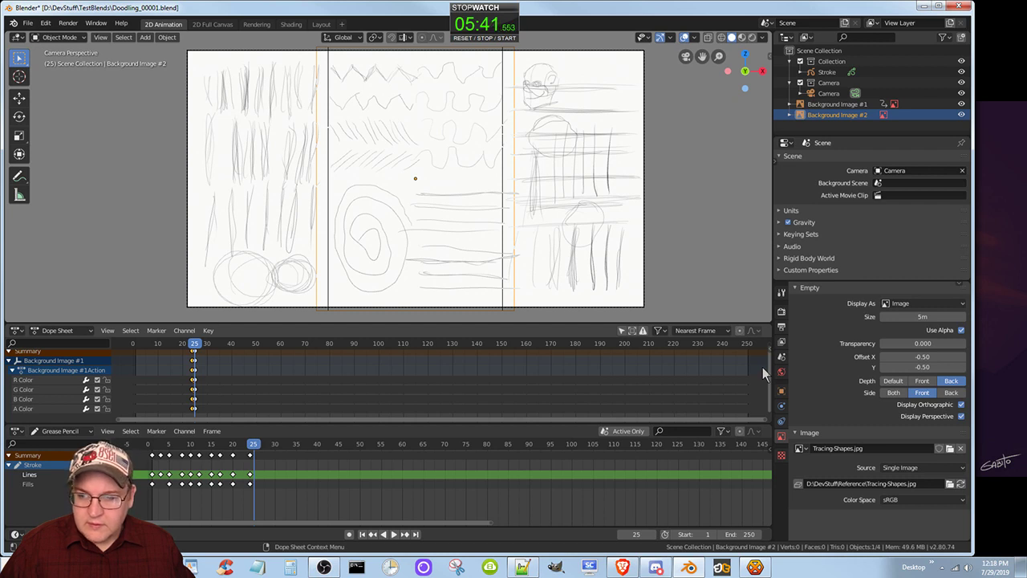
drag(894, 345, 963, 351)
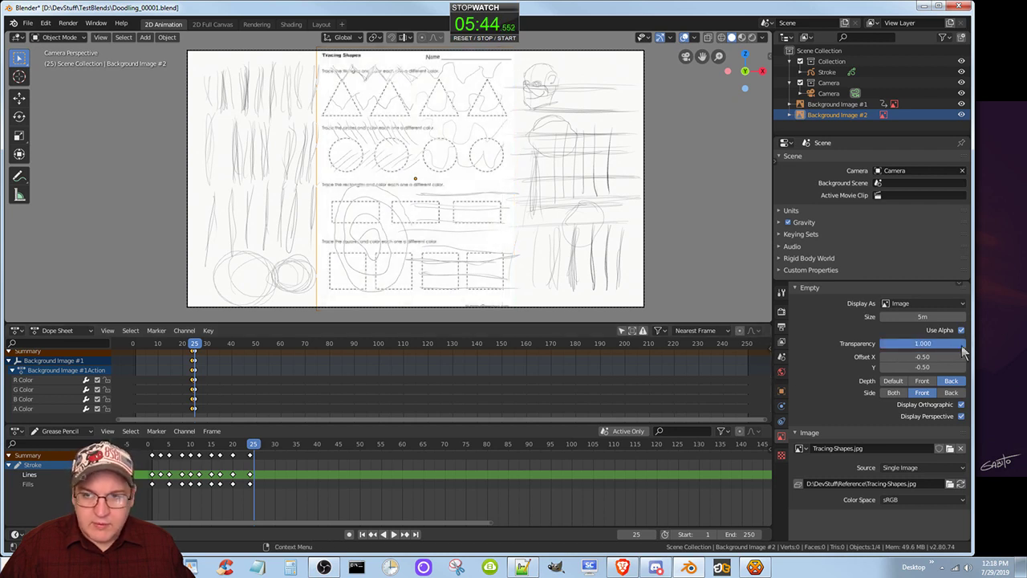
click(179, 345)
key(space)
mouse_move(179, 347)
mouse_down()
mouse_move(153, 350)
mouse_move(202, 348)
mouse_move(179, 353)
mouse_move(202, 353)
mouse_move(193, 353)
mouse_up()
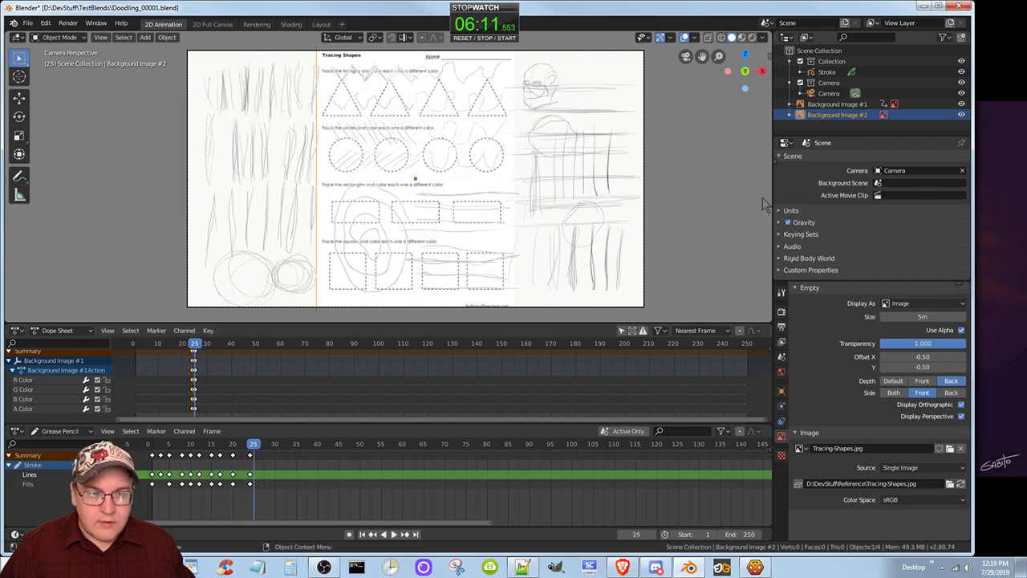
- Hide Background Image #2, check Background Image #1 around frame 24, and show Background Image #2 again
click(961, 114)
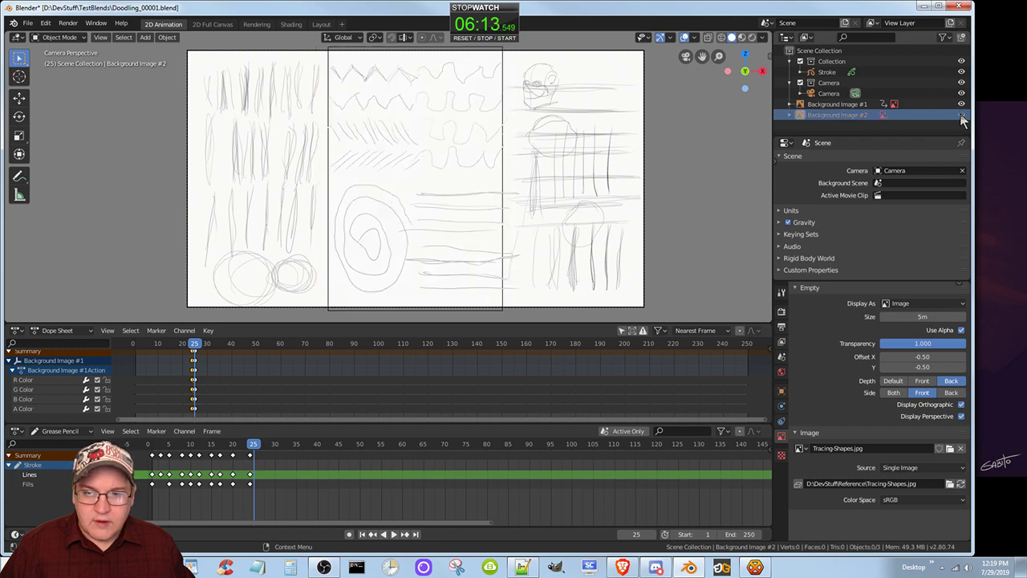
click(837, 104)
mouse_move(191, 347)
mouse_down()
mouse_move(179, 347)
mouse_move(192, 347)
mouse_up()
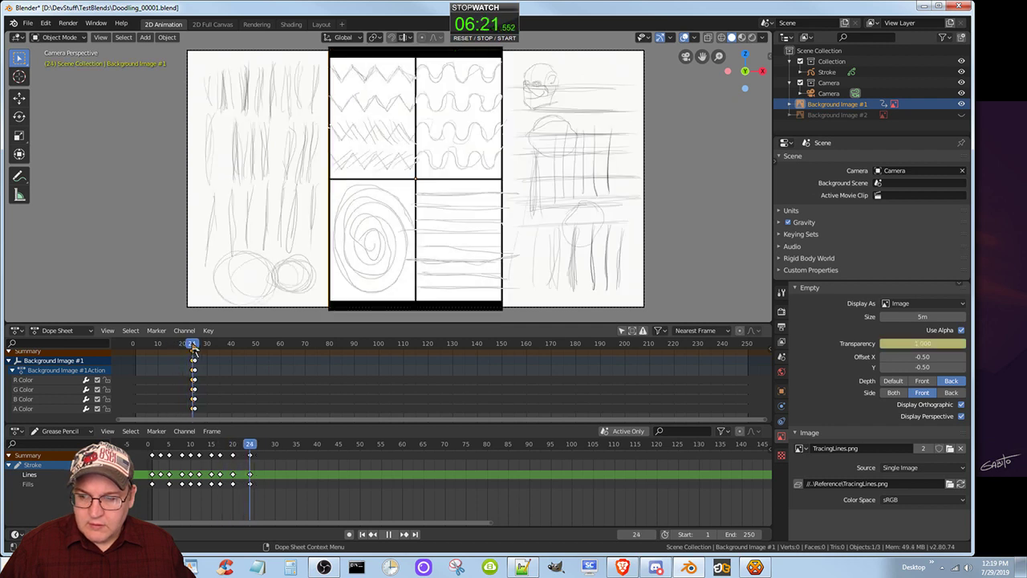
click(961, 114)
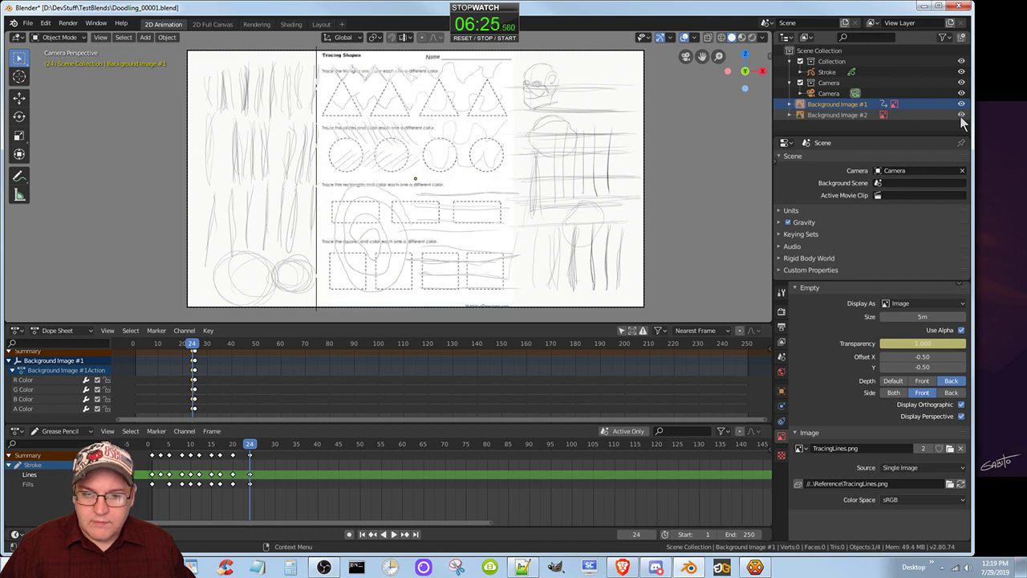
- At frame 0, set Background Image #2's transparency to 0 and play through to frame 25 to check it
click(900, 114)
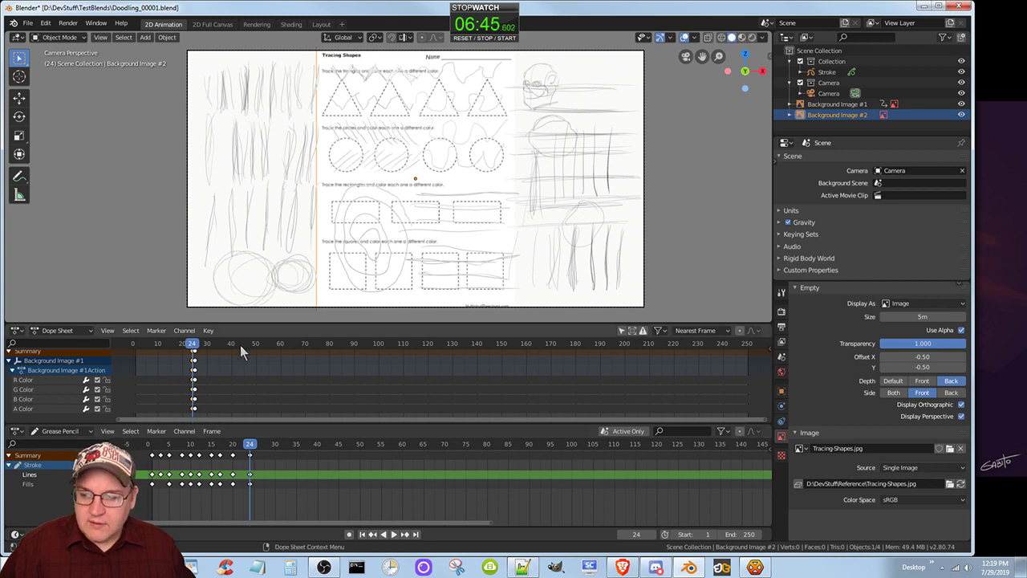
drag(193, 346, 131, 345)
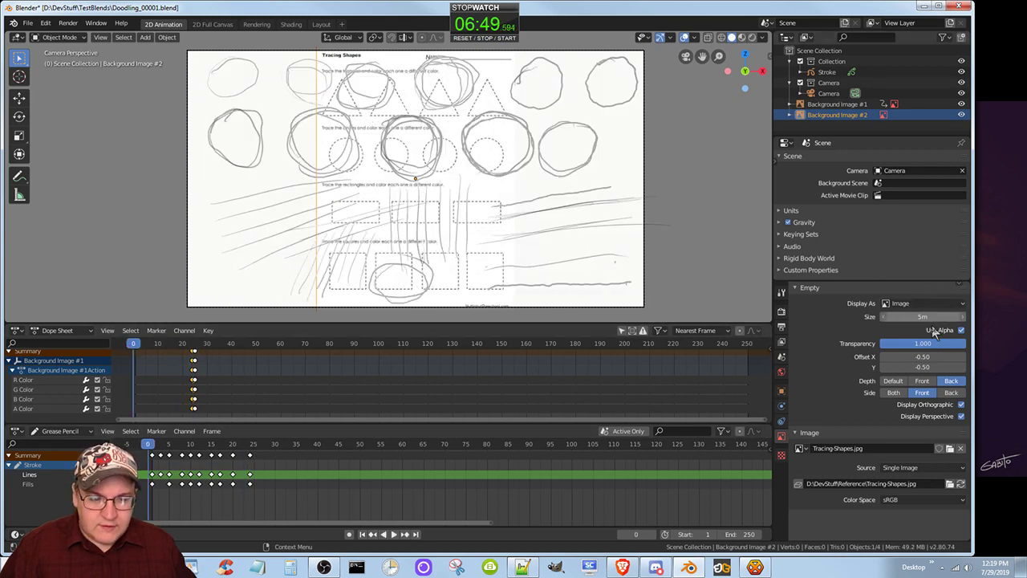
drag(947, 343, 863, 344)
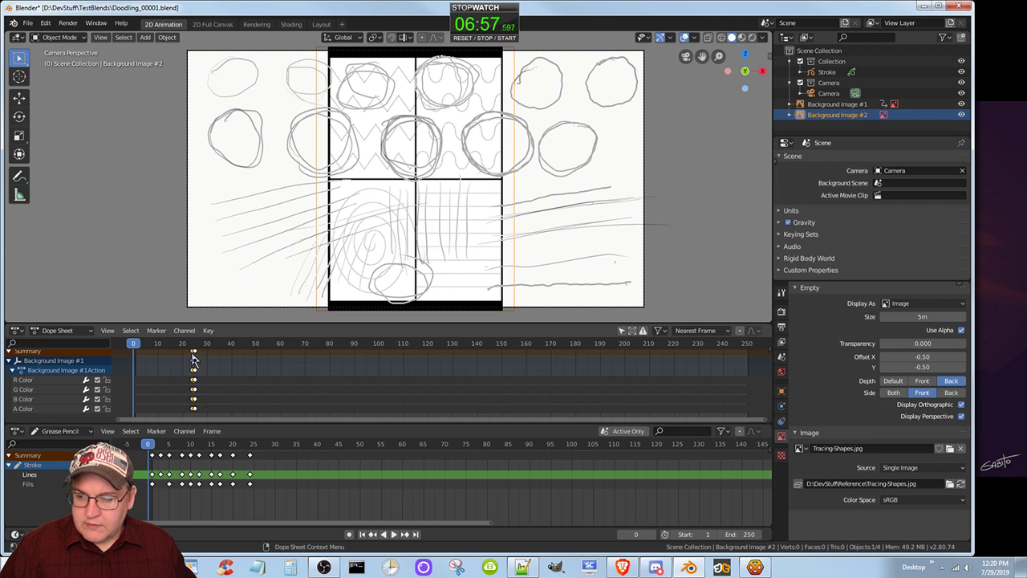
key(space)
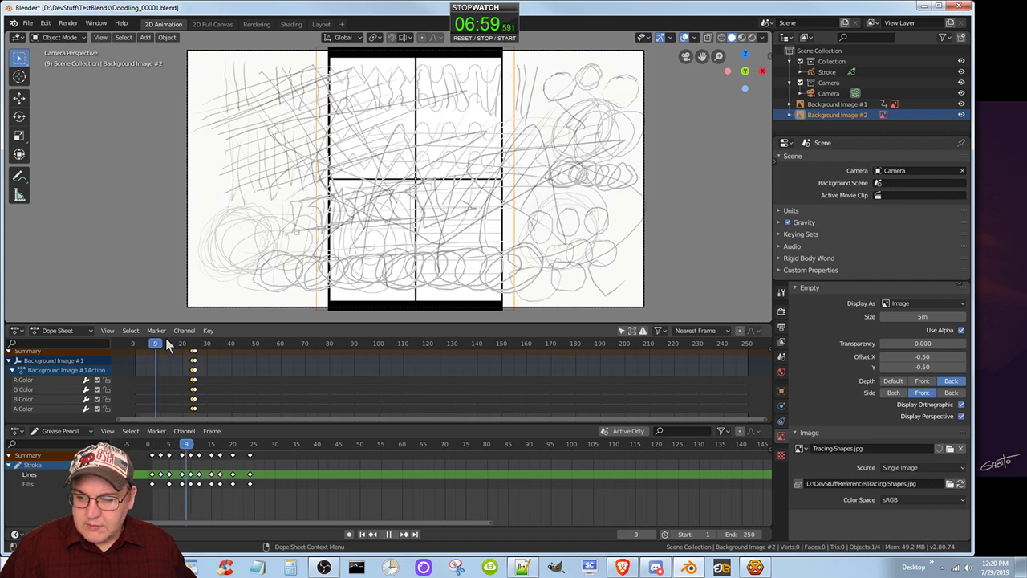
drag(182, 342, 196, 346)
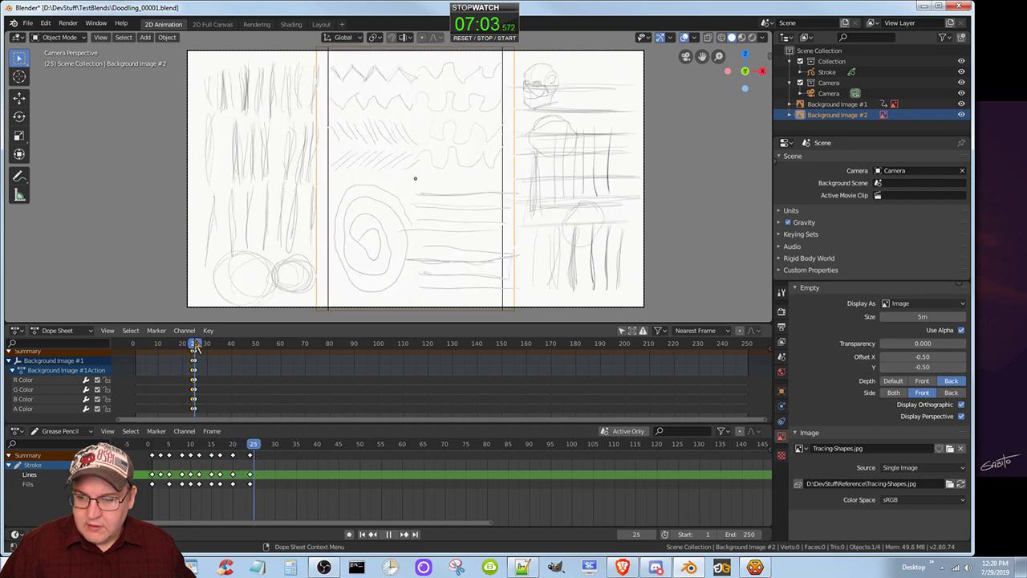
key(space)
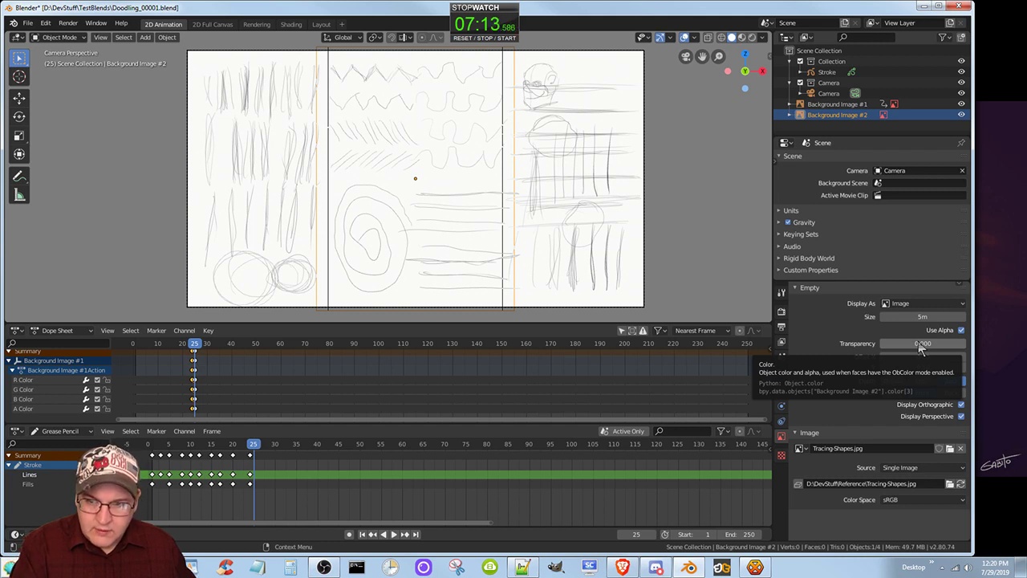
- Try keyframing Background Image #2's transparency at frame 25, compare frames 24 and 25, and delete that keyframe
key(i)
drag(906, 352, 963, 344)
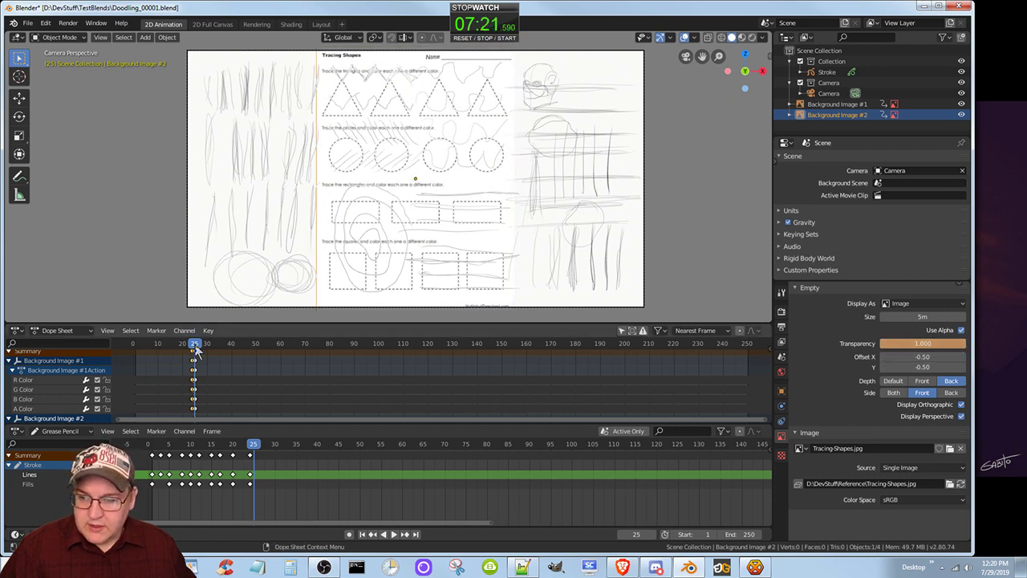
key(shift+ctrl+space)
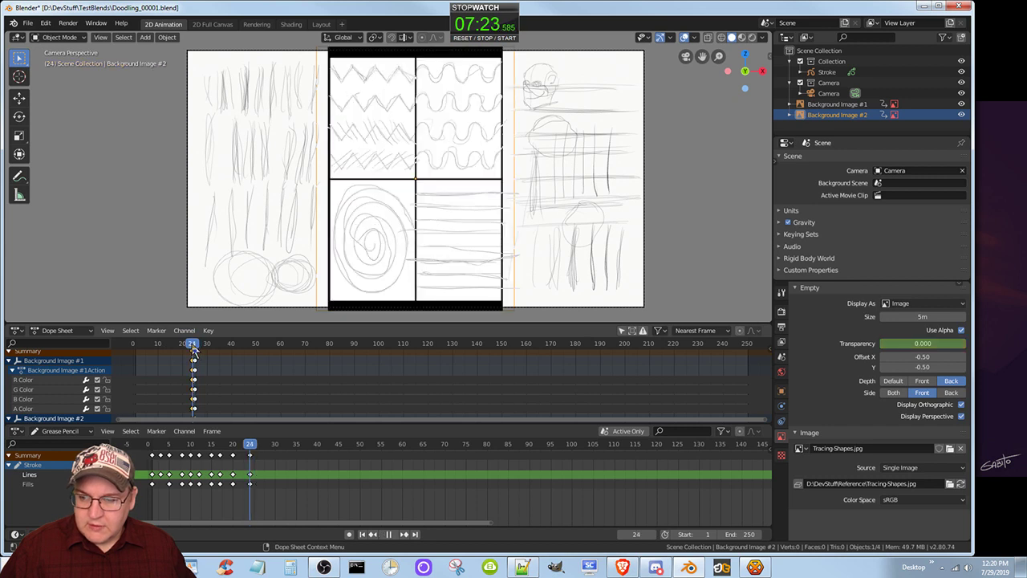
drag(192, 346, 196, 349)
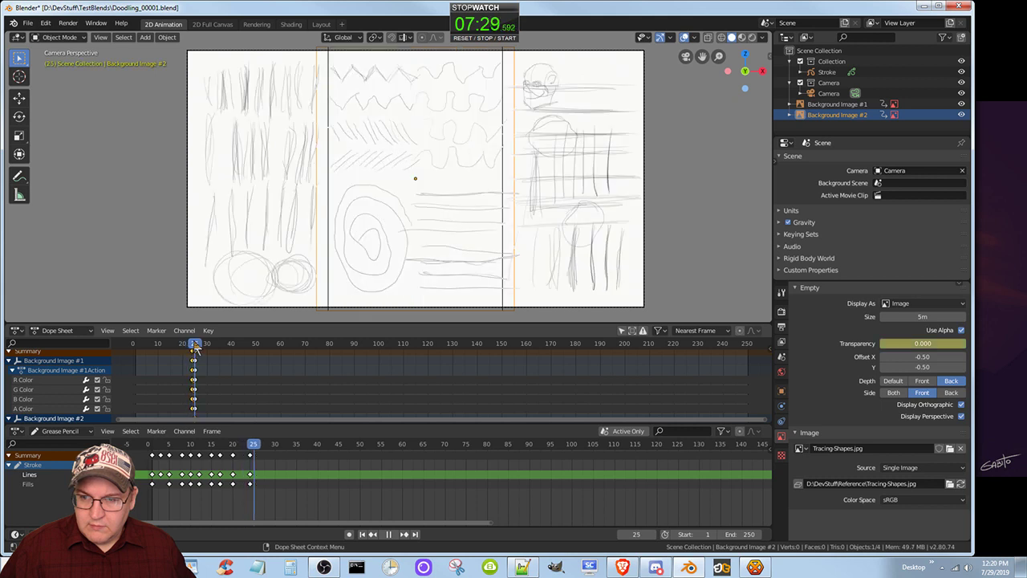
drag(196, 350, 199, 343)
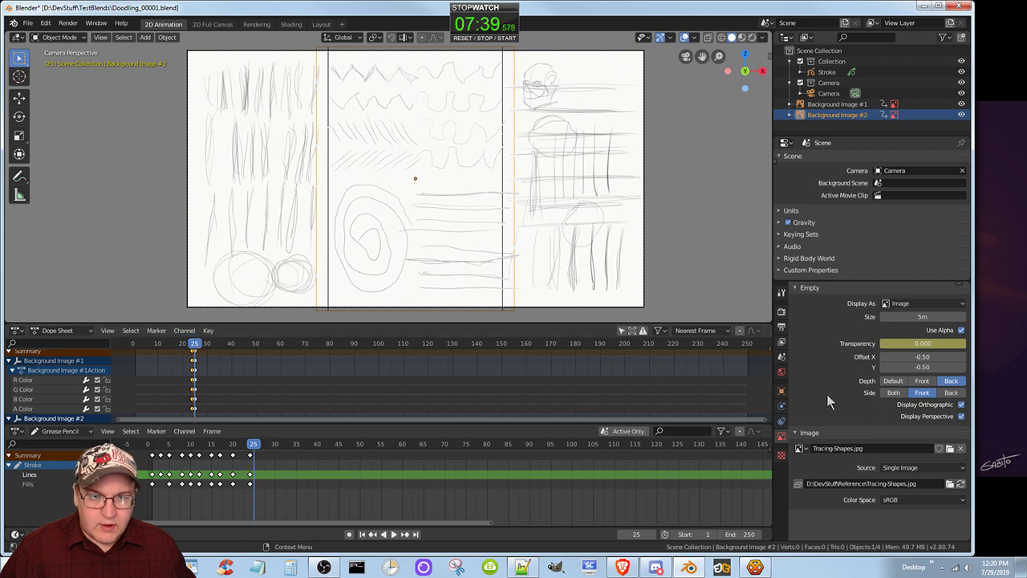
right_click(904, 347)
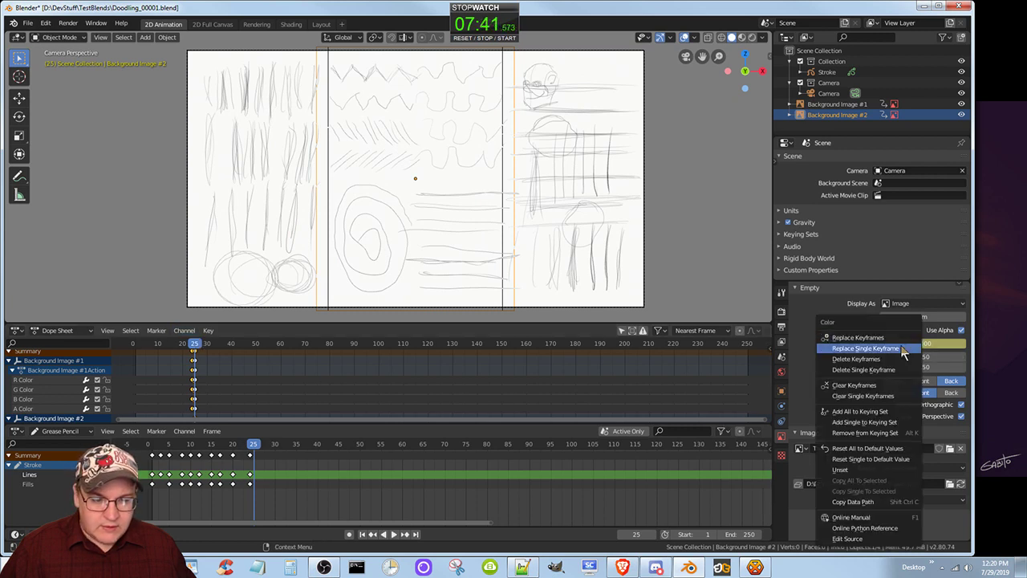
click(886, 358)
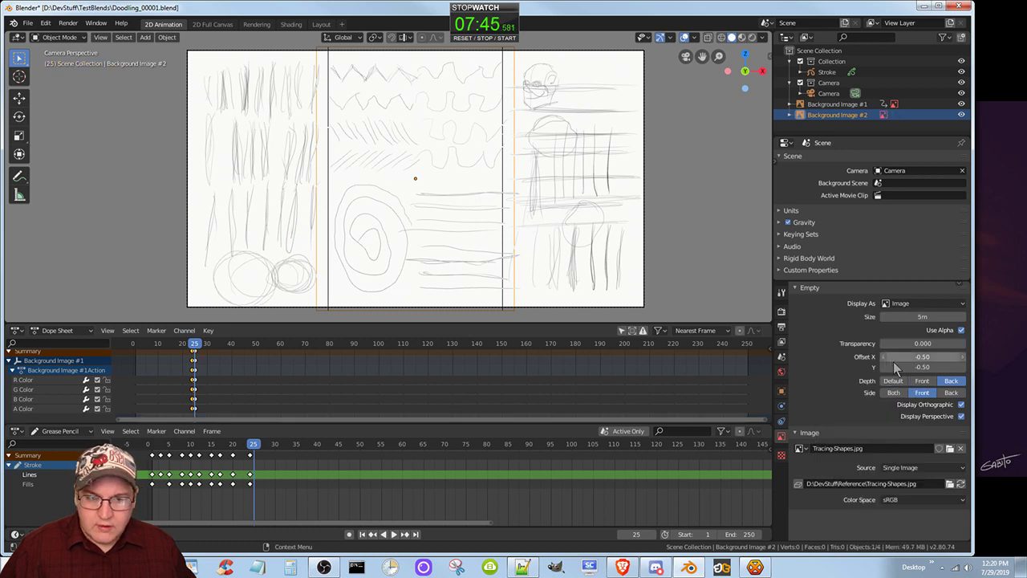
- Keyframe Background Image #2's transparency at 0 on frame 24 and at 1 on frame 25
click(192, 345)
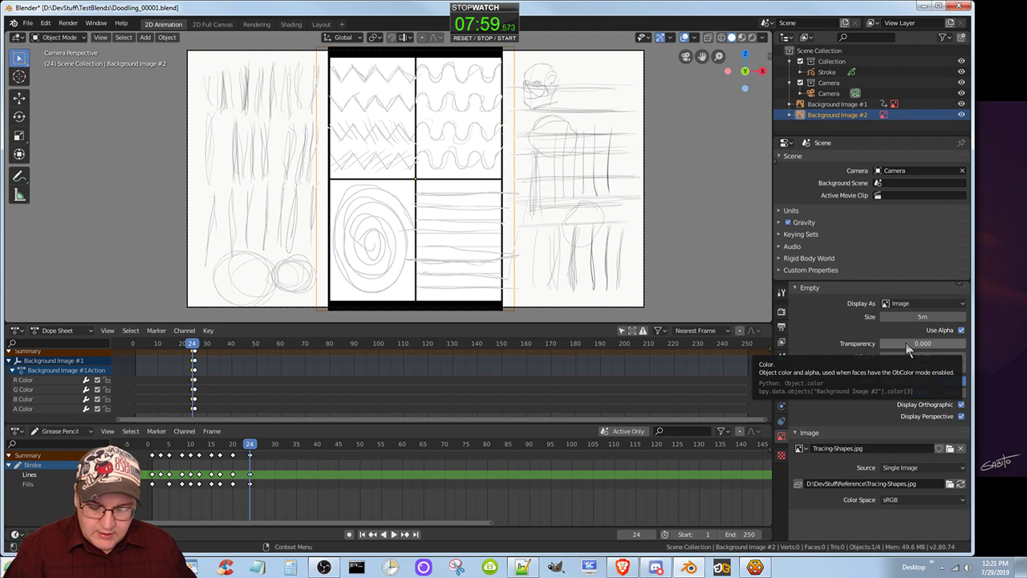
key(i)
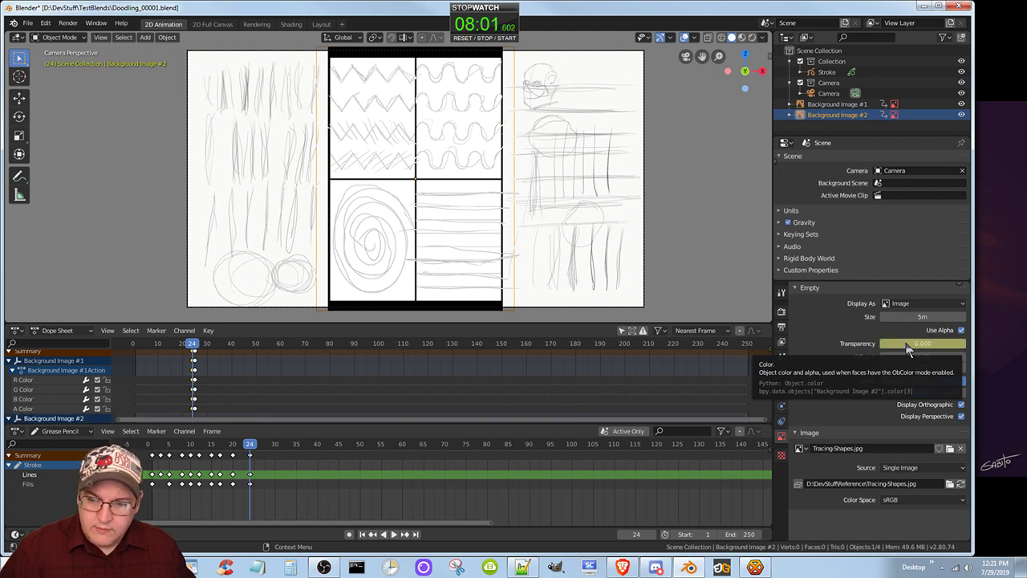
click(196, 343)
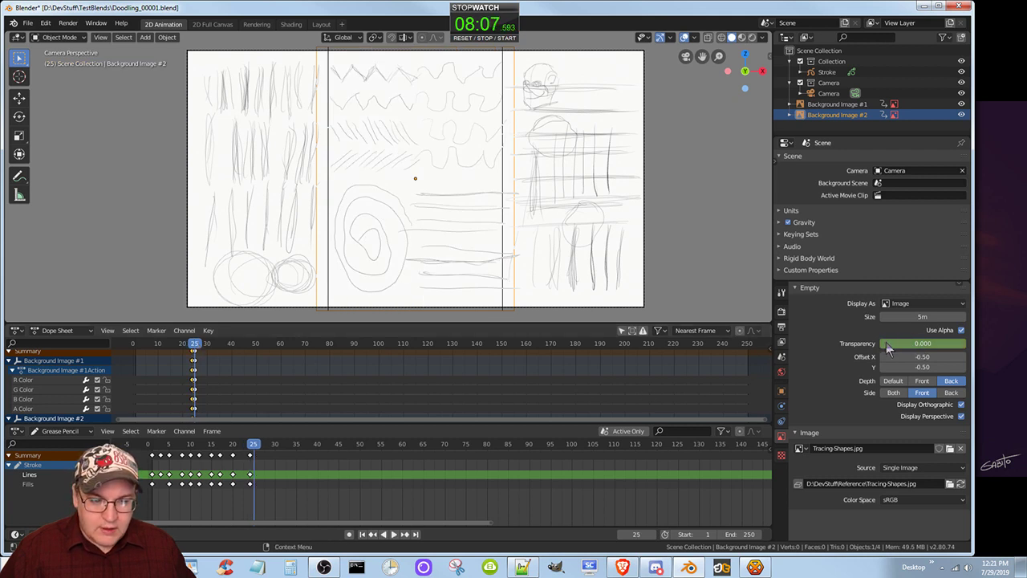
drag(886, 342, 963, 343)
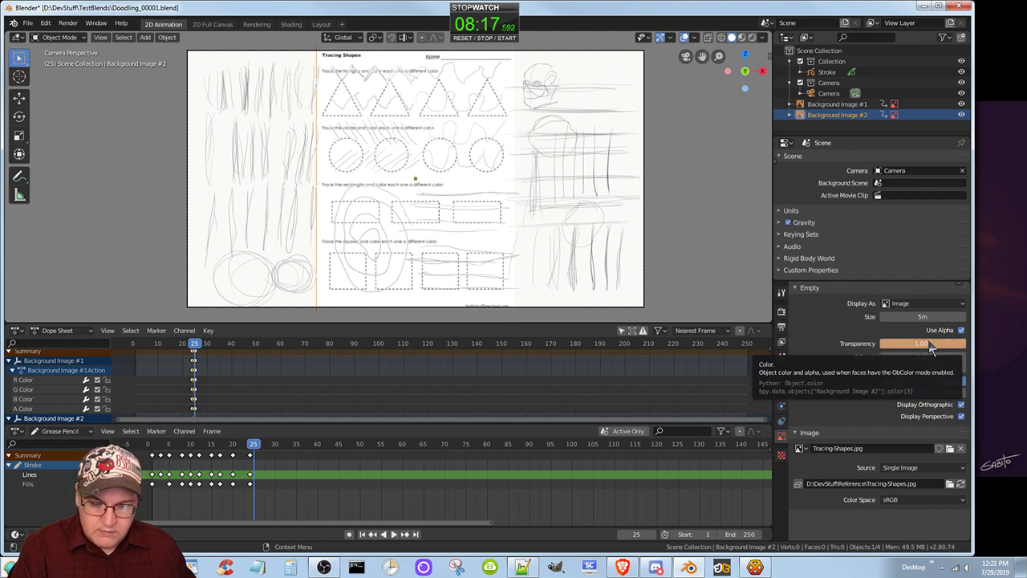
key(i)
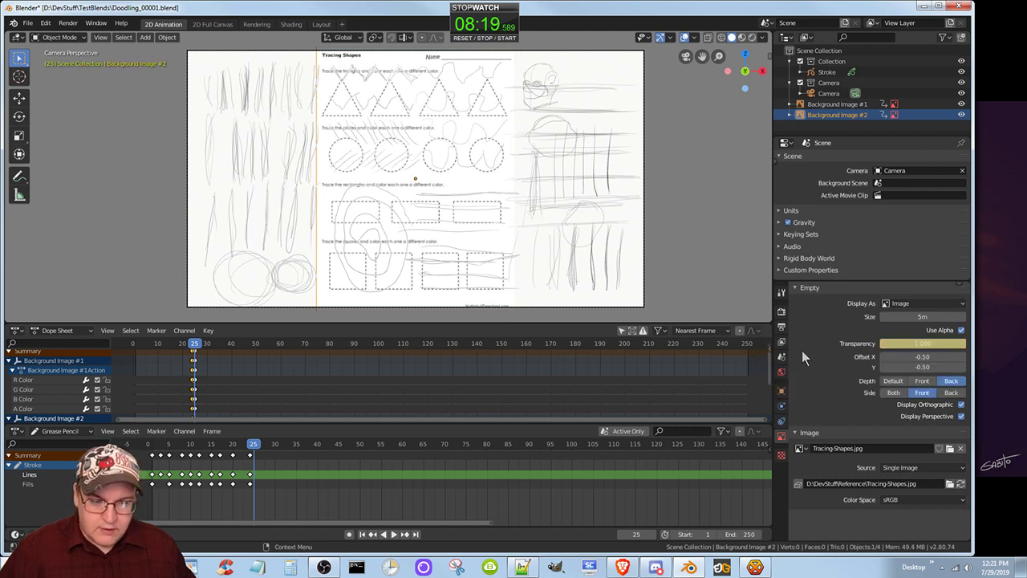
- Step between frames 24 and 25 to check the background image switch, and look over the Dope Sheet channels
click(193, 346)
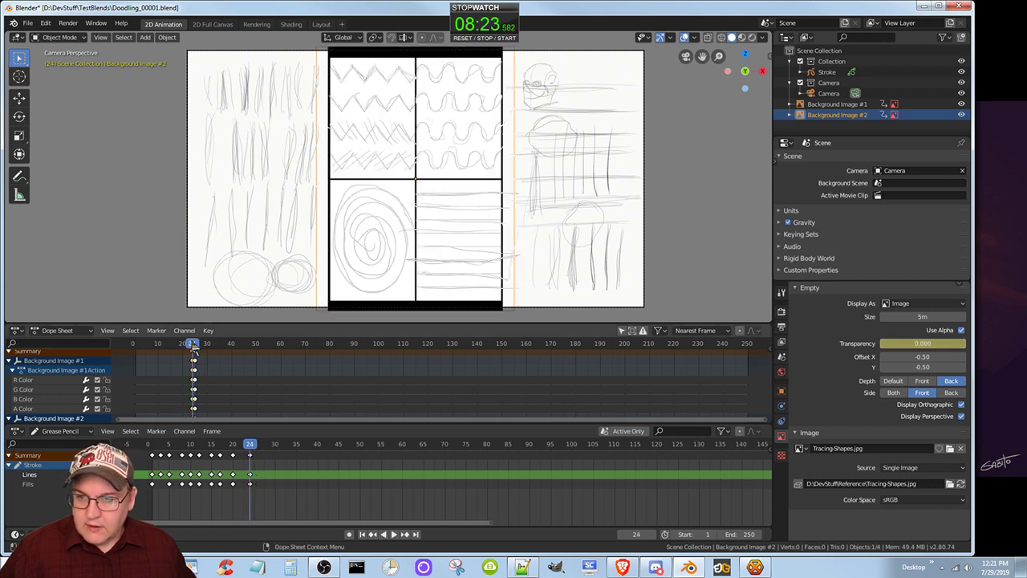
click(195, 346)
click(193, 346)
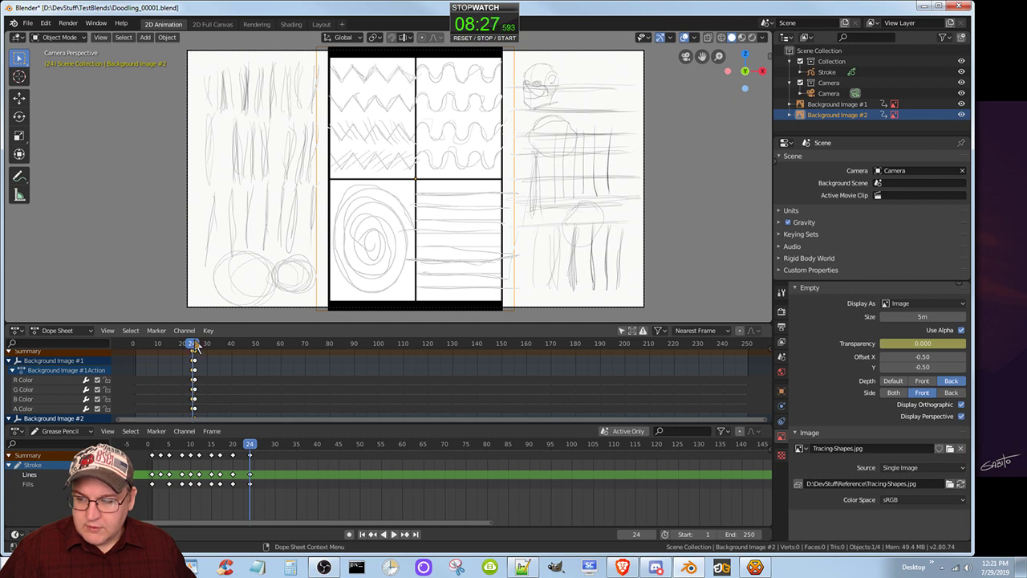
click(196, 346)
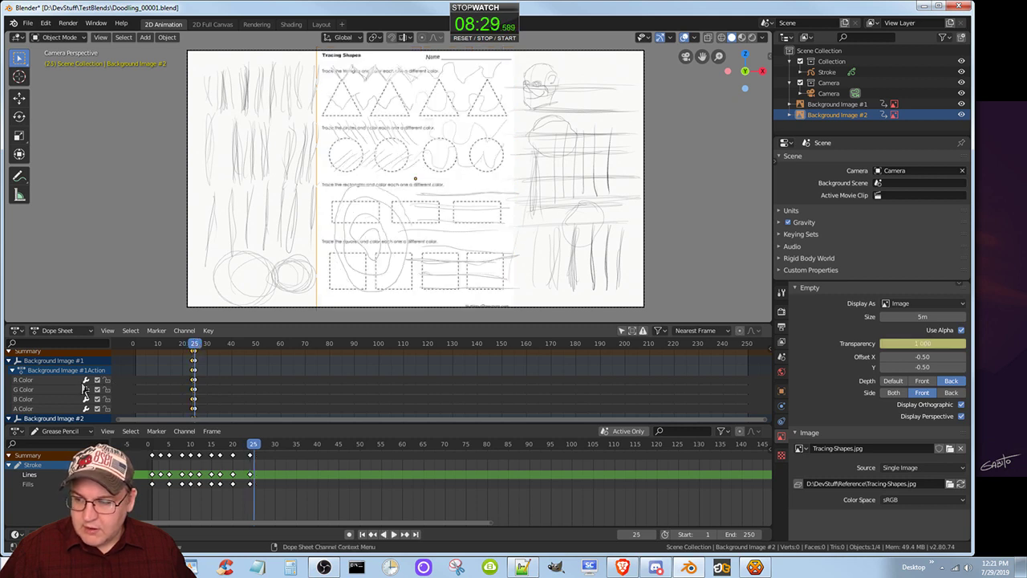
scroll(84, 388, down, 3)
scroll(85, 389, up, 3)
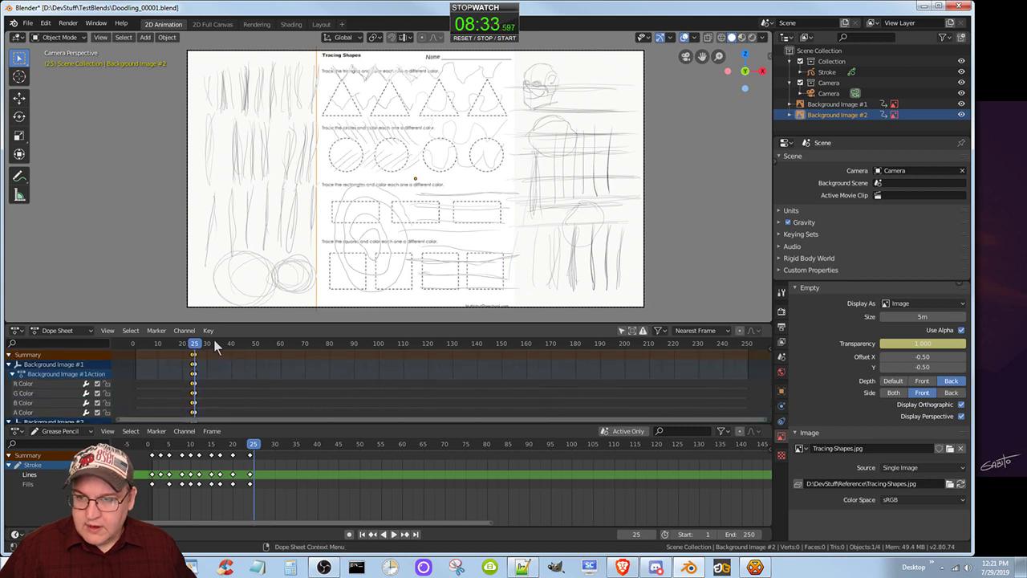
- At frame 49, hide and show Background Image #2 to compare what lies behind it
mouse_move(200, 345)
mouse_down()
mouse_move(152, 347)
mouse_move(265, 355)
mouse_move(255, 349)
mouse_up()
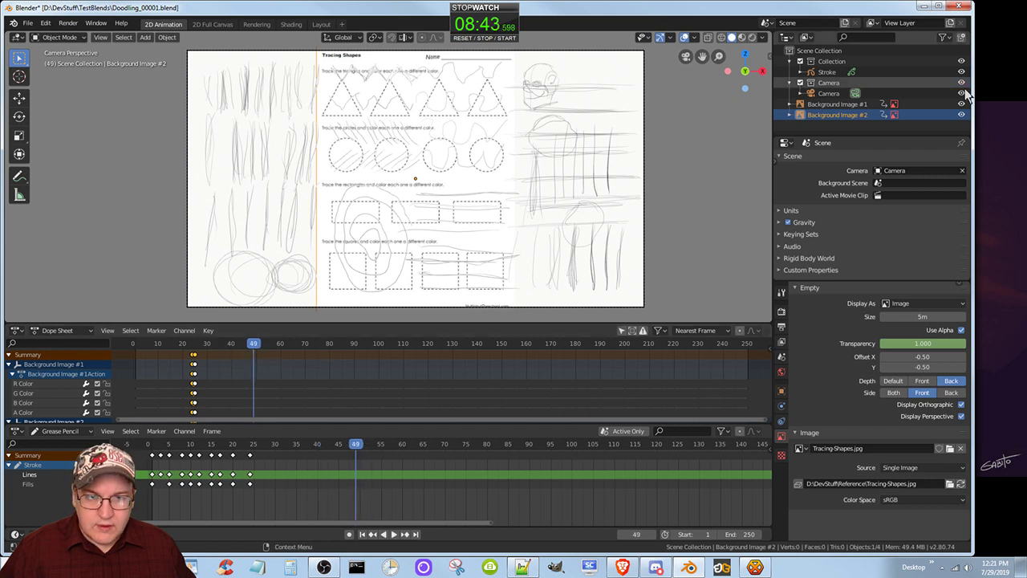
click(961, 114)
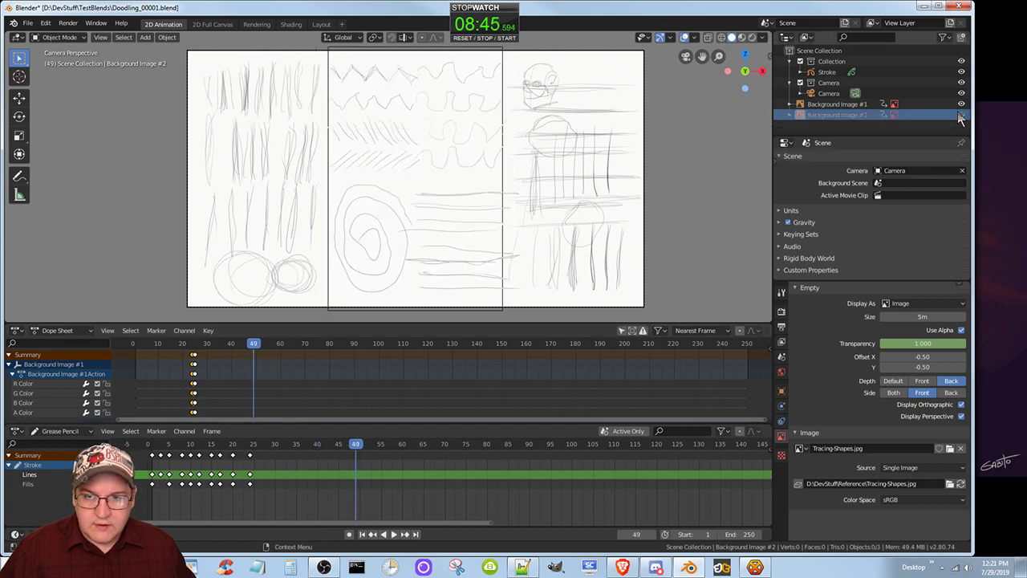
click(961, 115)
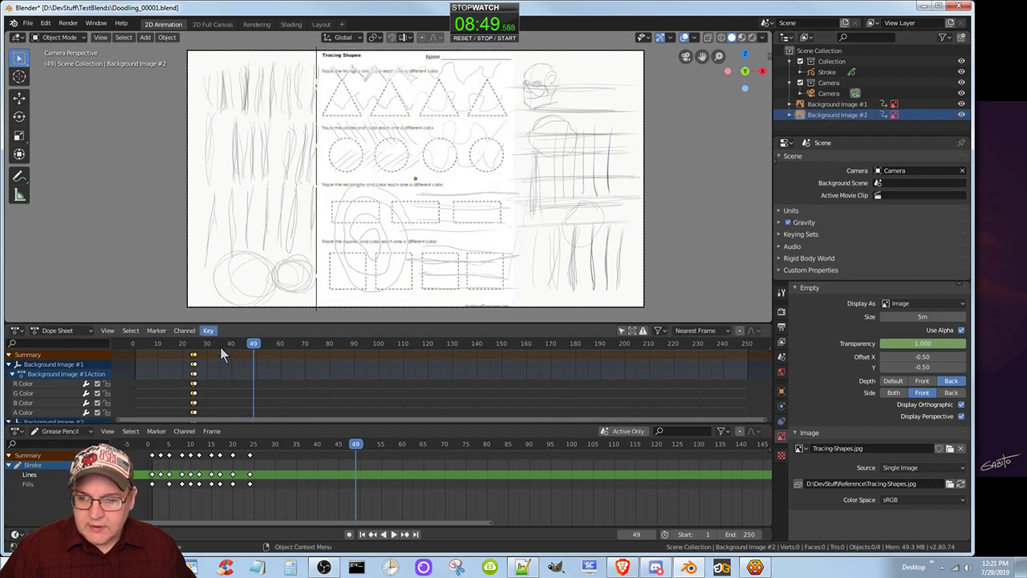
- Save the doodle file
click(357, 313)
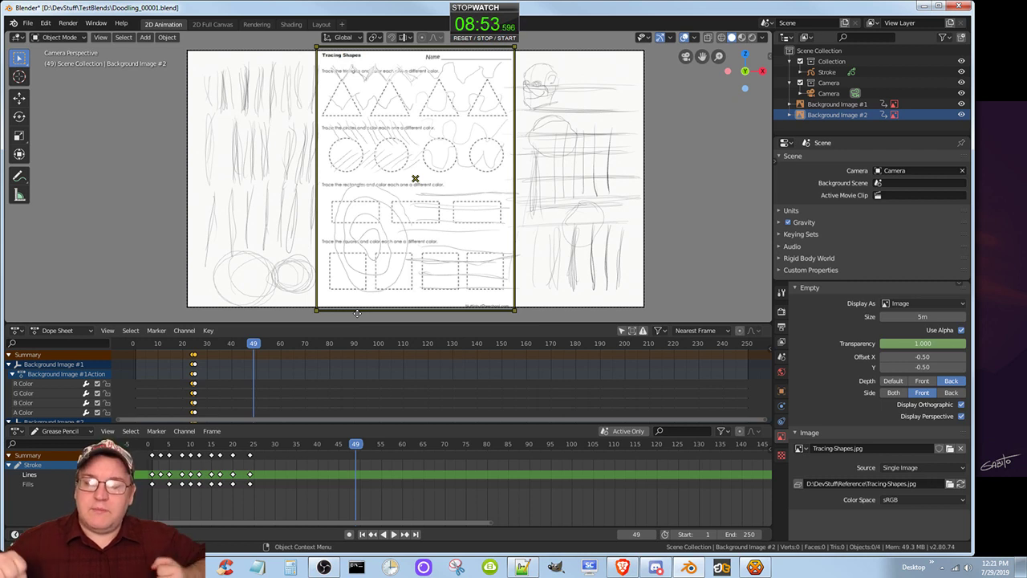
key(ctrl+s)
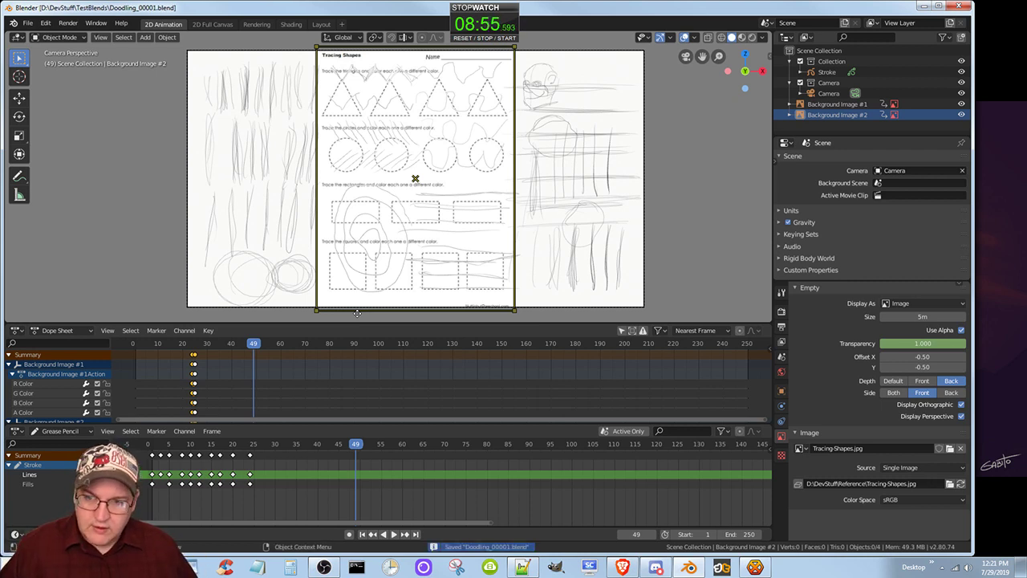
click(468, 290)
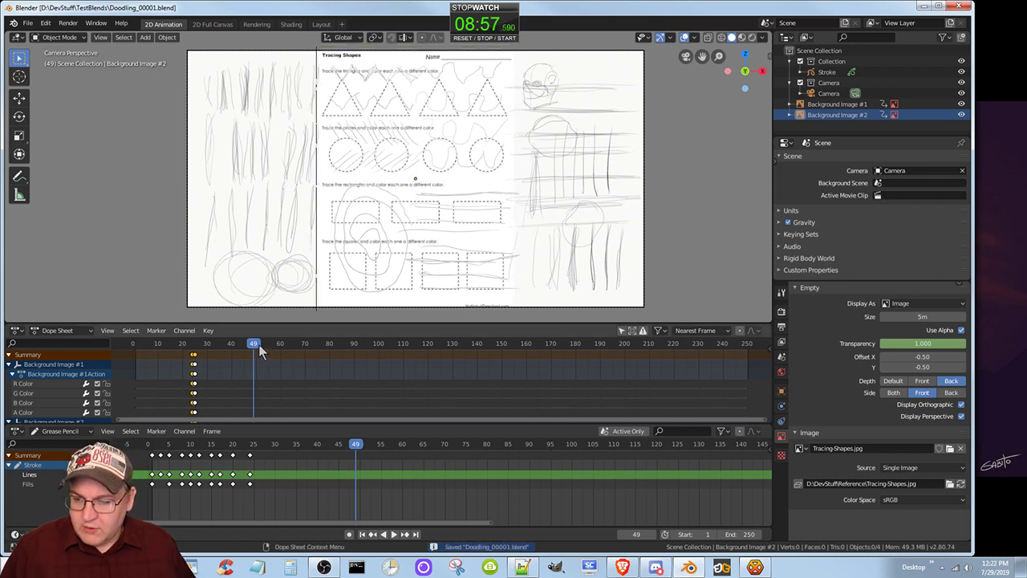
- Go to frame 25 and insert Grease Pencil keyframes there on all channels of the Stroke object
key(space)
click(241, 343)
drag(236, 346, 196, 346)
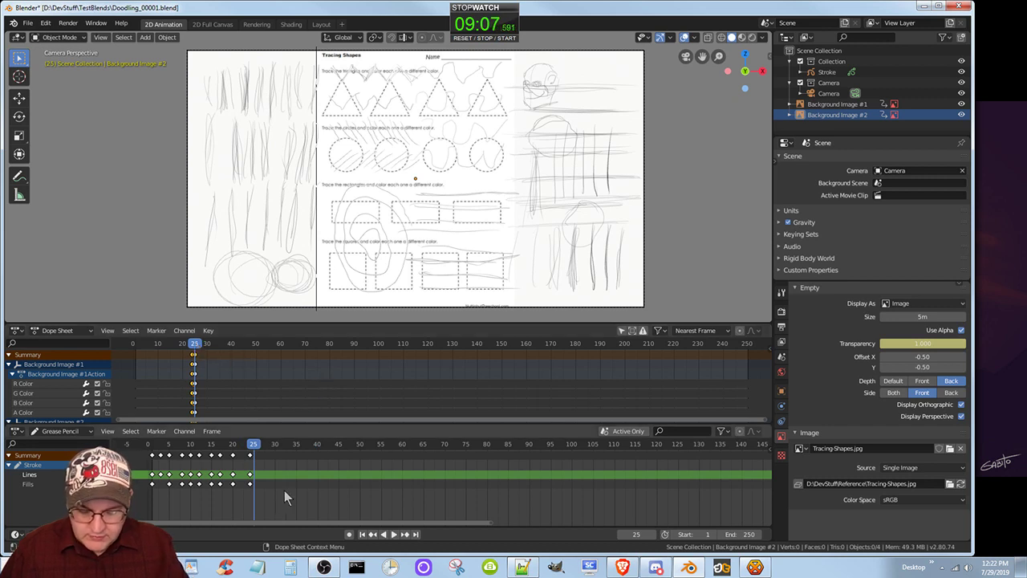
key(i)
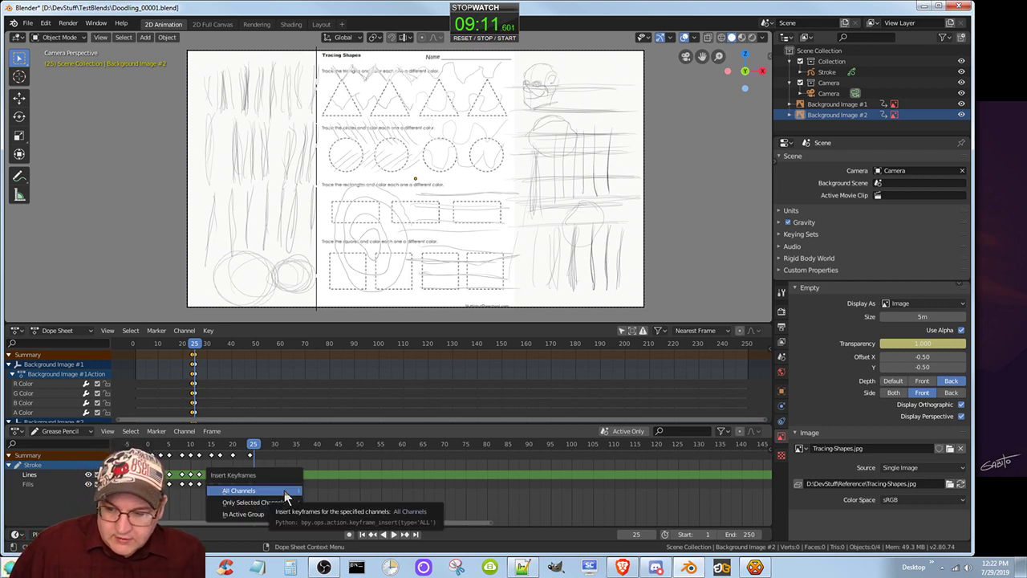
click(285, 491)
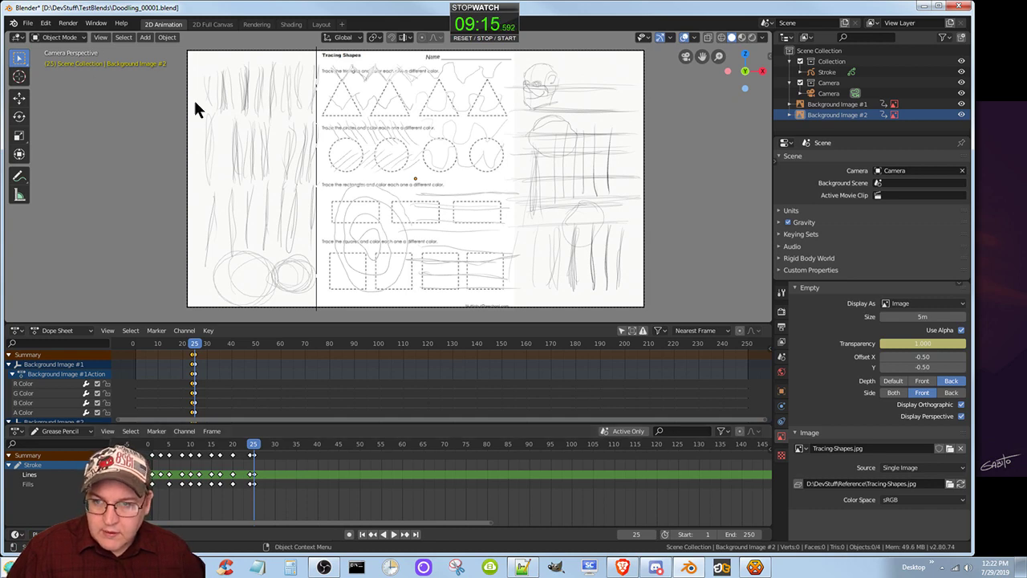
- Make the Stroke object the only selected object and switch it to Draw mode, staying on frame 25
click(343, 80)
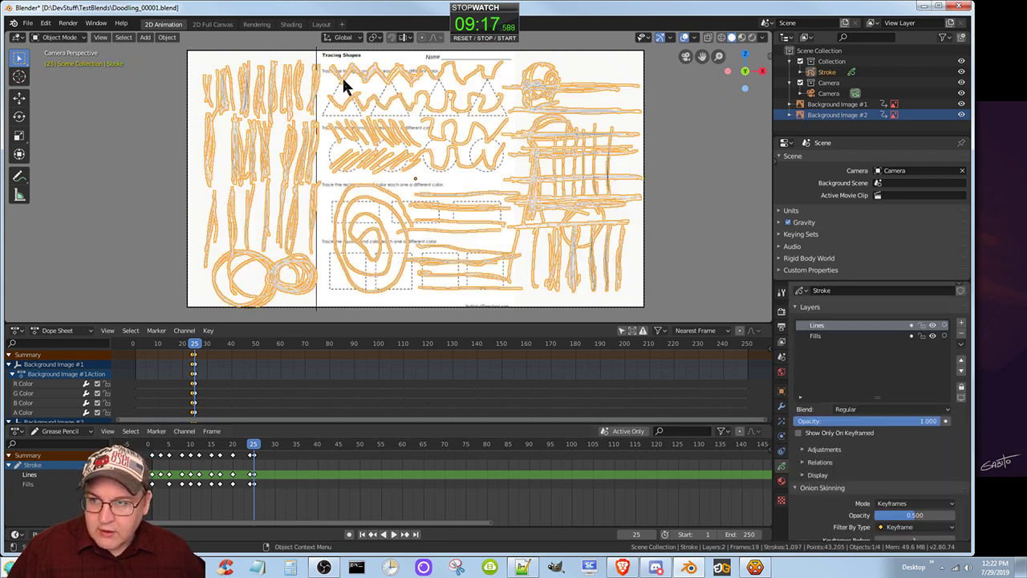
click(342, 80)
drag(336, 83, 340, 81)
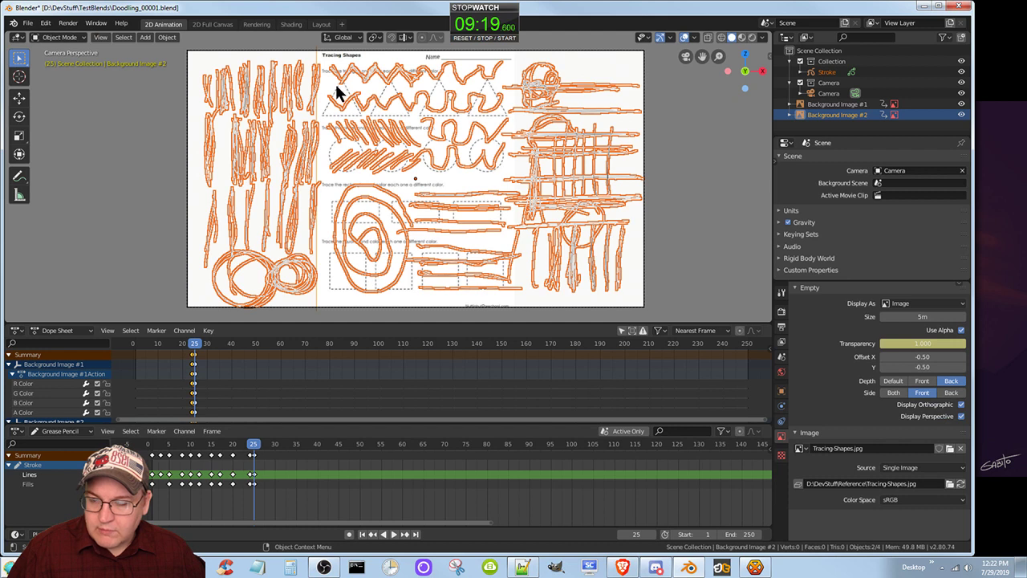
click(70, 40)
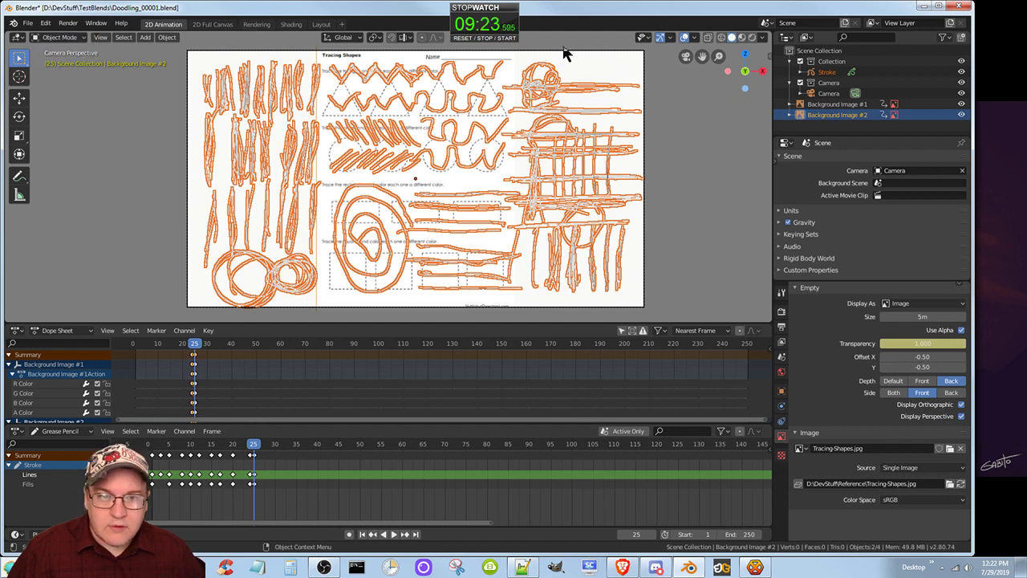
click(824, 73)
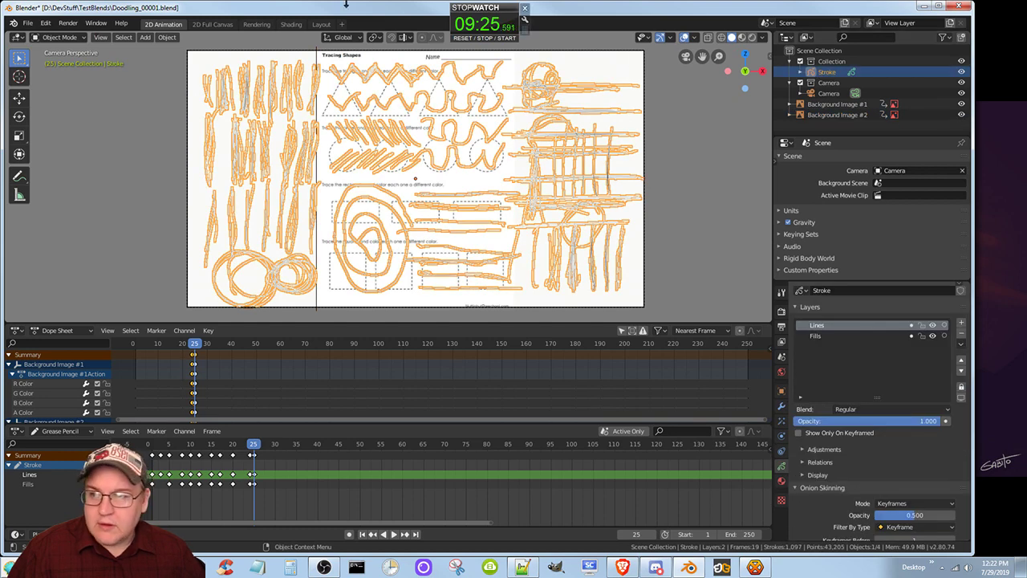
click(60, 38)
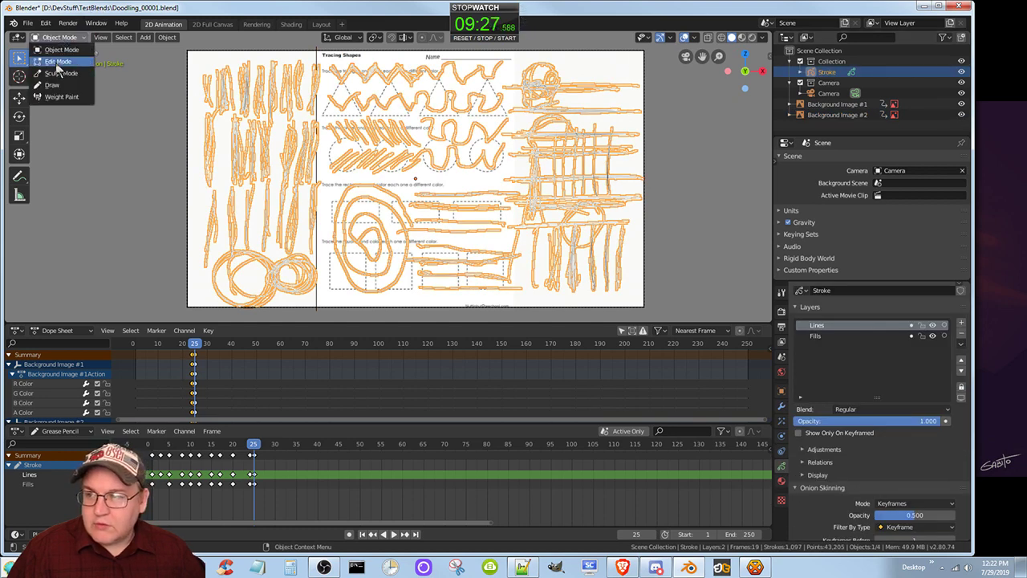
click(56, 85)
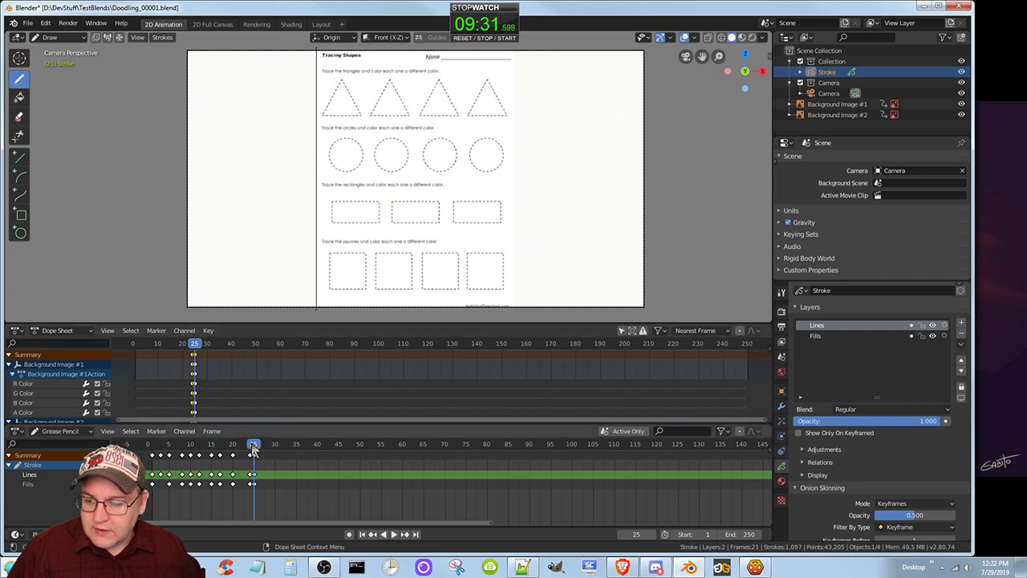
drag(253, 449, 255, 450)
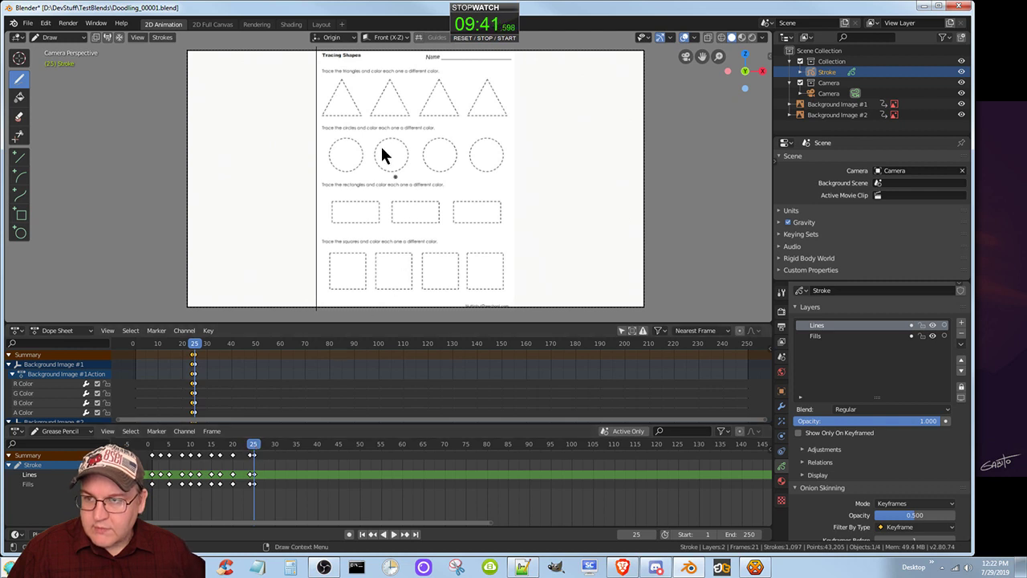
- Try tracing the first dashed triangle with two freehand strokes, and undo both strokes
drag(341, 79, 323, 103)
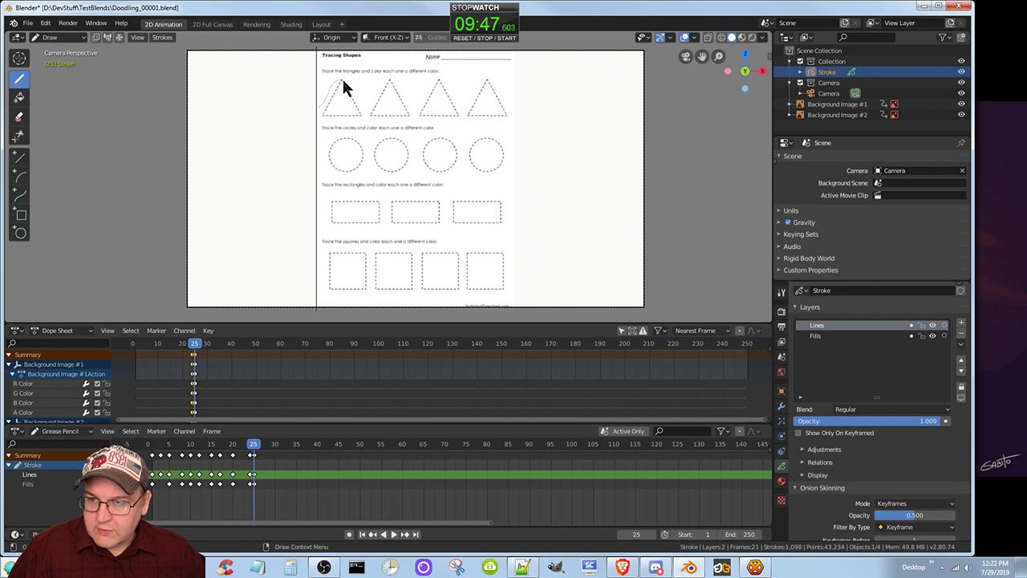
mouse_move(342, 80)
mouse_down()
mouse_move(355, 110)
mouse_move(326, 116)
mouse_up()
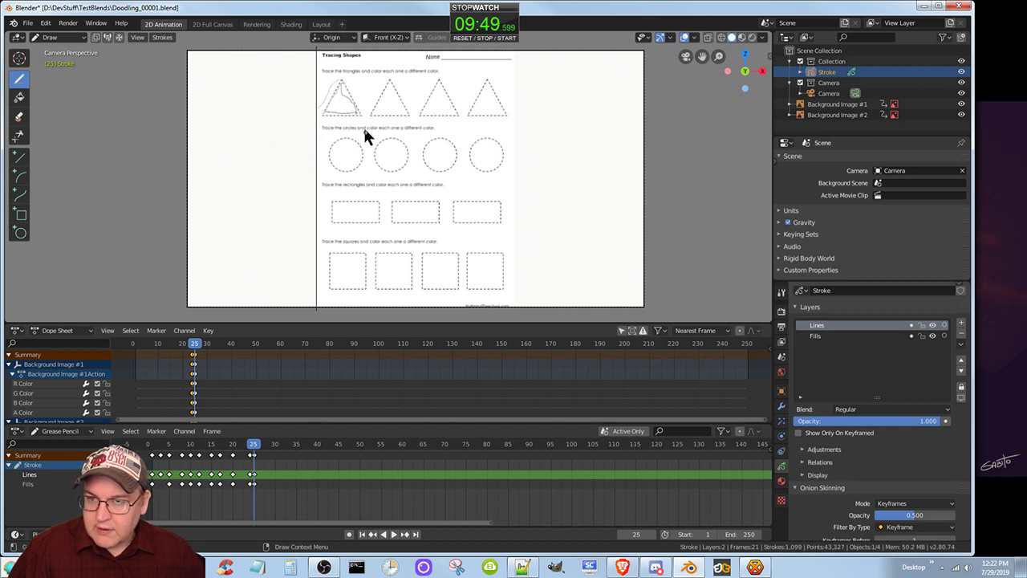
key(ctrl+z)
key(ctrl+z)
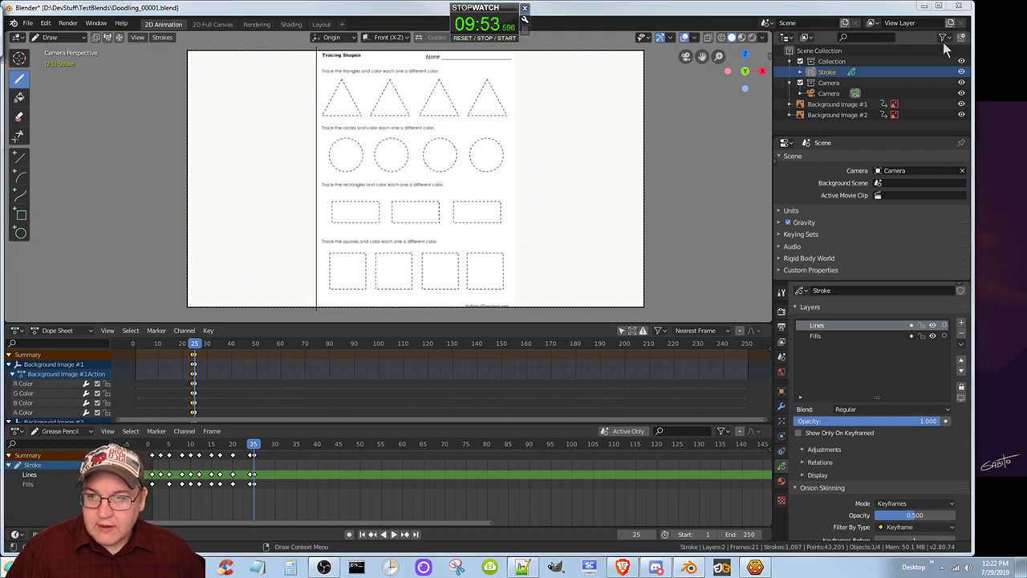
- Reset the stopwatch overlay to zero
click(464, 38)
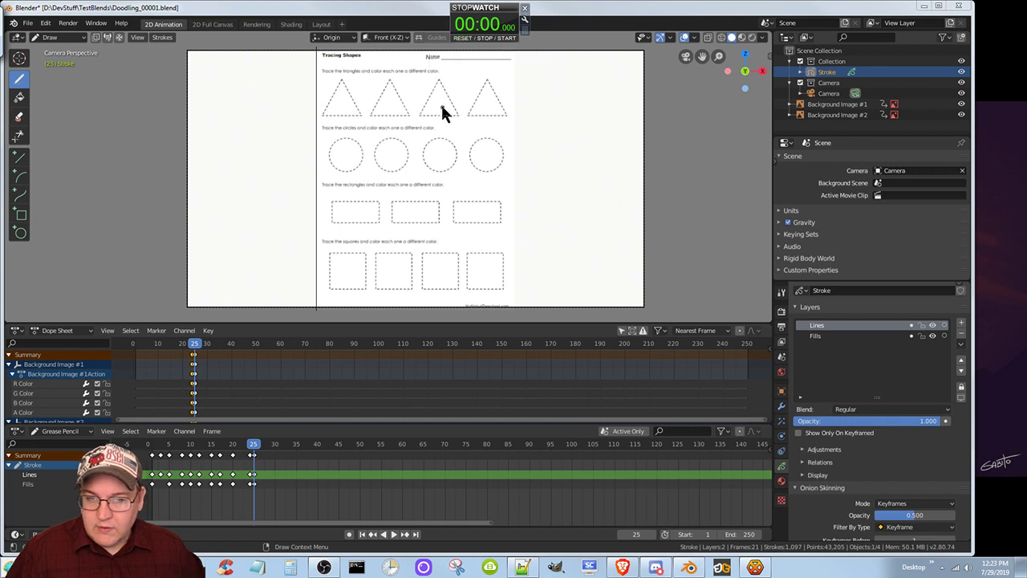